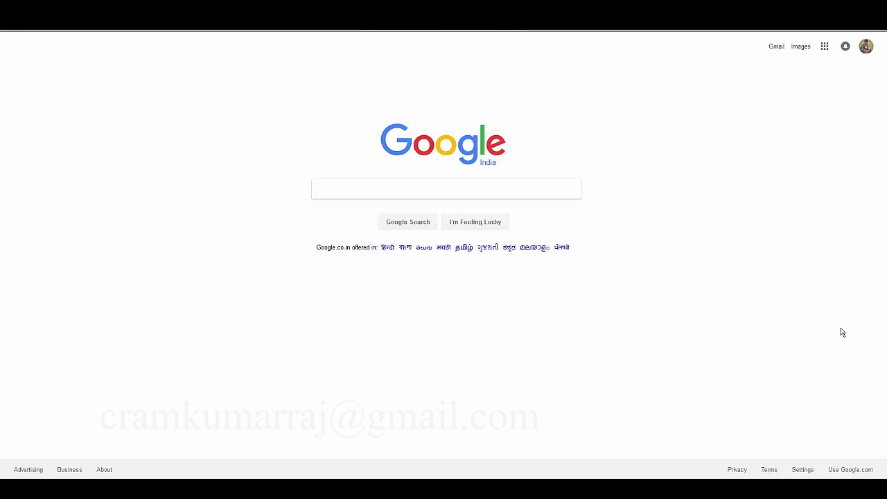
# Search Google for "keanu reeves" and show the image results.
pyautogui.click(412, 193)
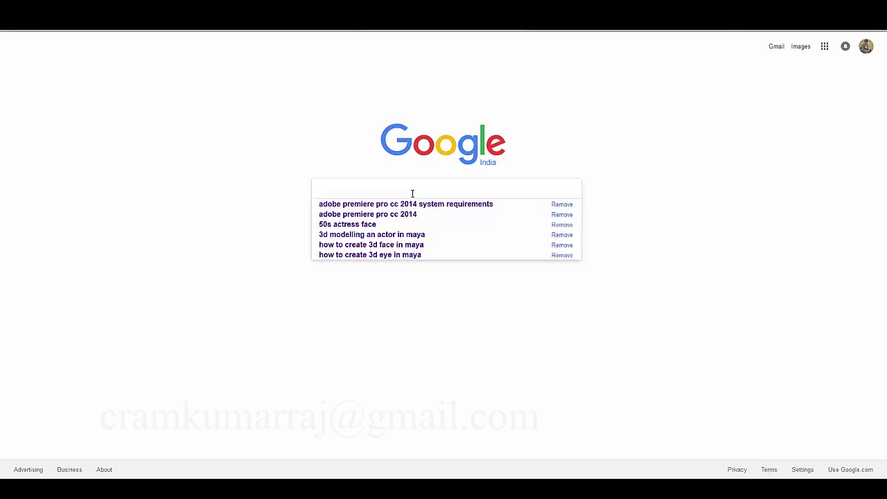
pyautogui.write('k')
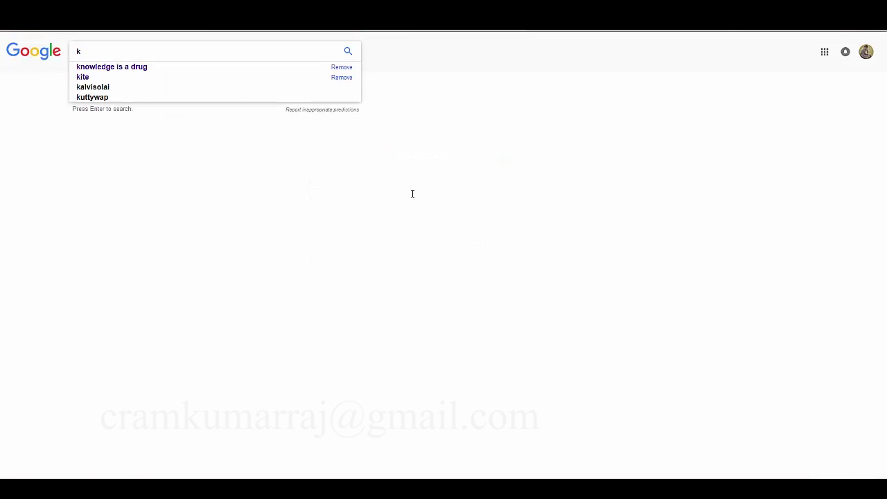
pyautogui.write('ean')
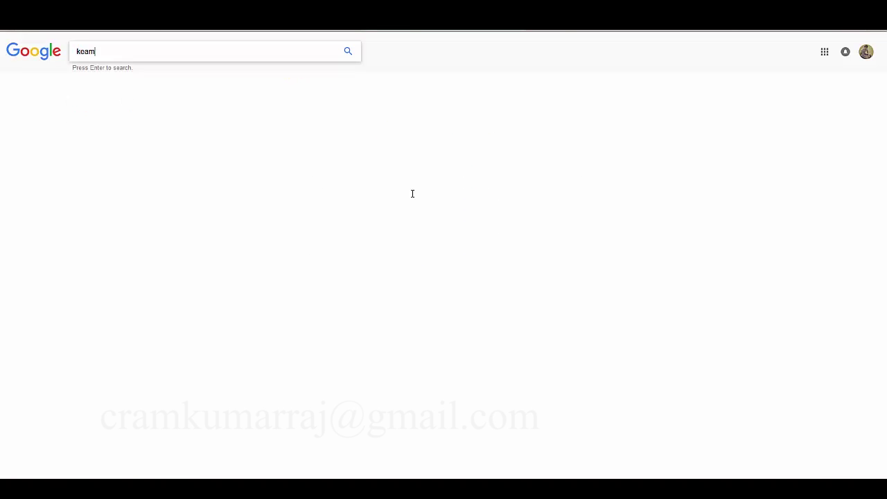
pyautogui.write('u')
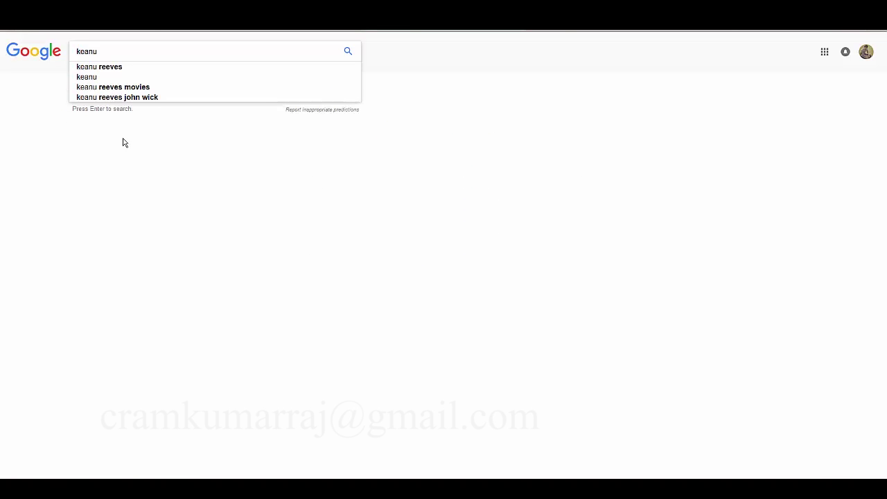
pyautogui.click(155, 69)
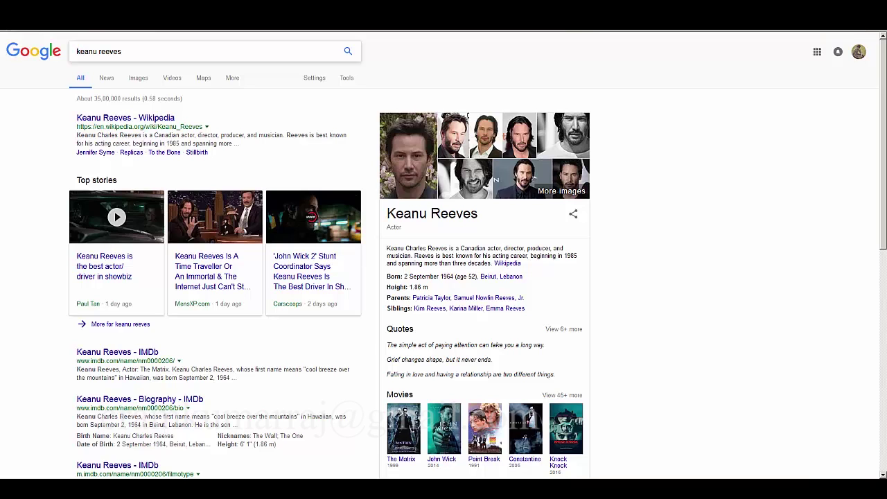
pyautogui.click(138, 78)
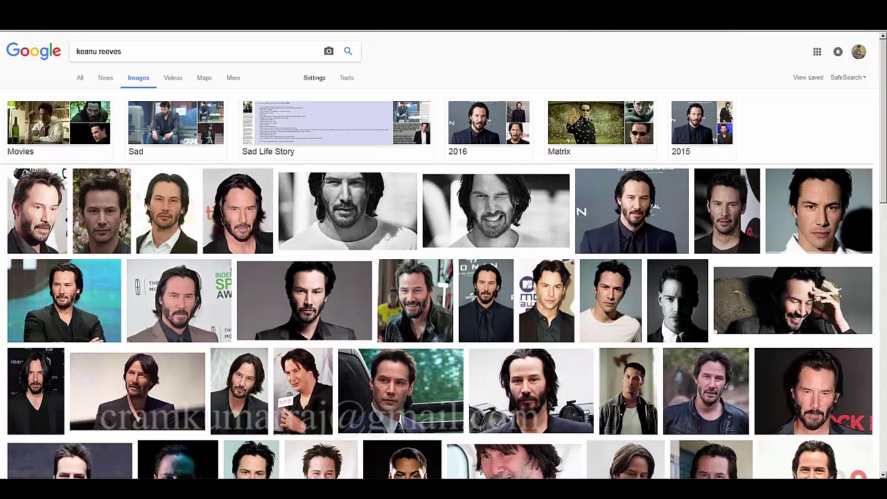
# Filter the image results to show only large-size pictures.
pyautogui.click(314, 78)
pyautogui.click(346, 77)
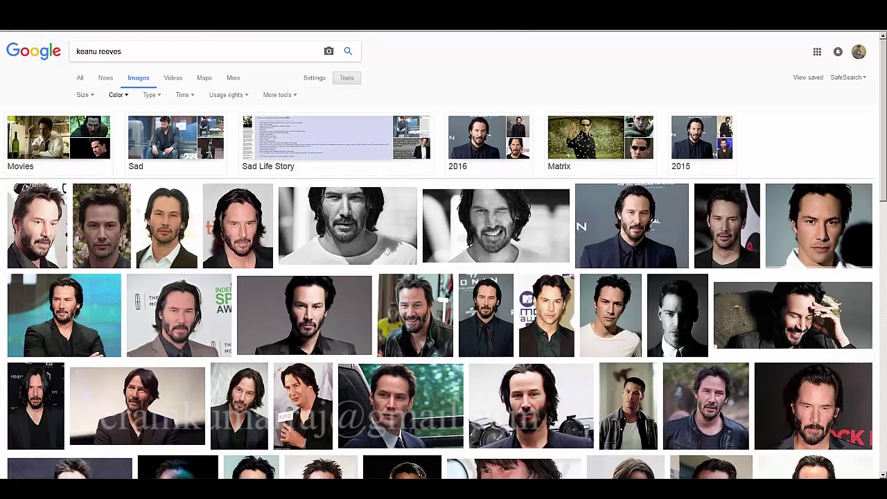
pyautogui.click(83, 94)
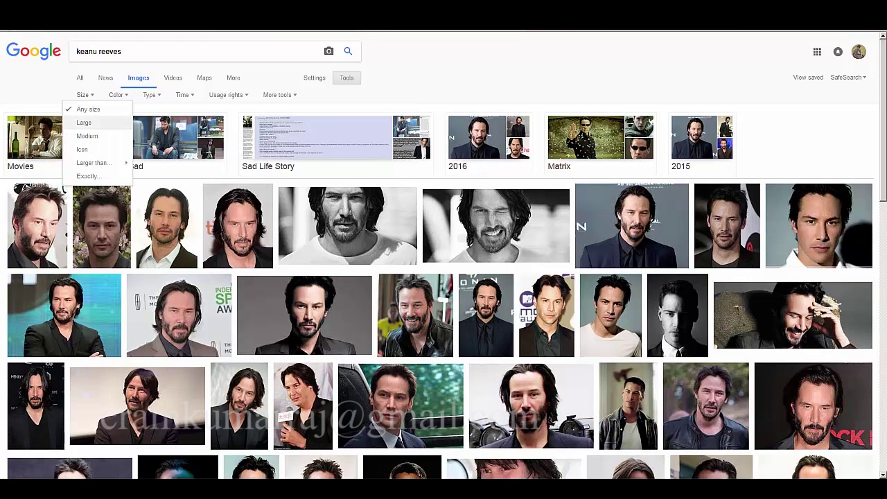
pyautogui.click(84, 122)
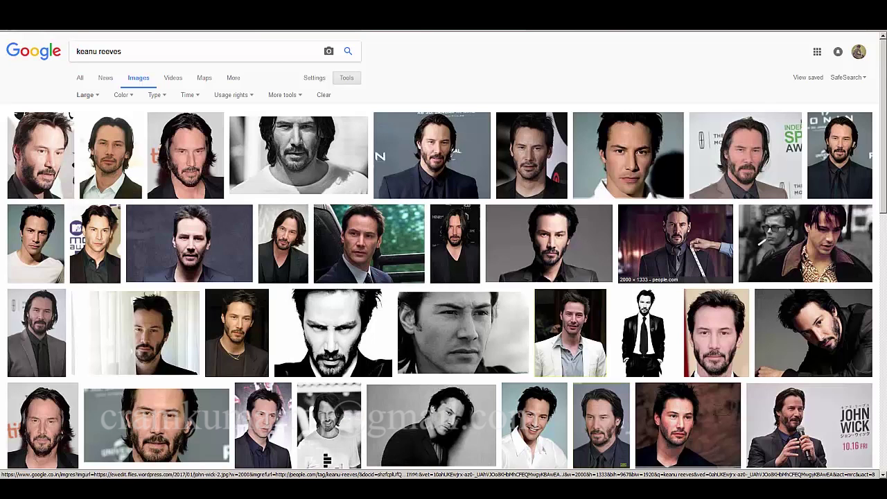
# Compare the first seven portraits in the large image results and open the Know Your Meme front view at full size.
pyautogui.click(41, 155)
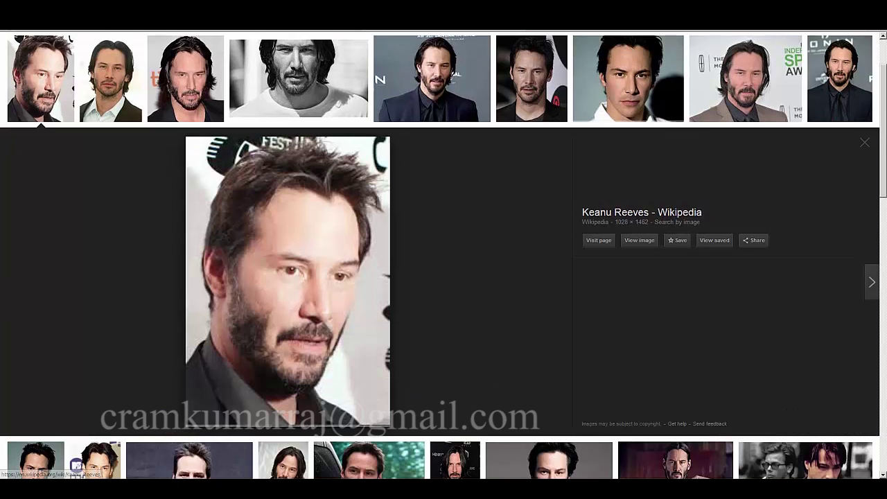
pyautogui.press('Right')
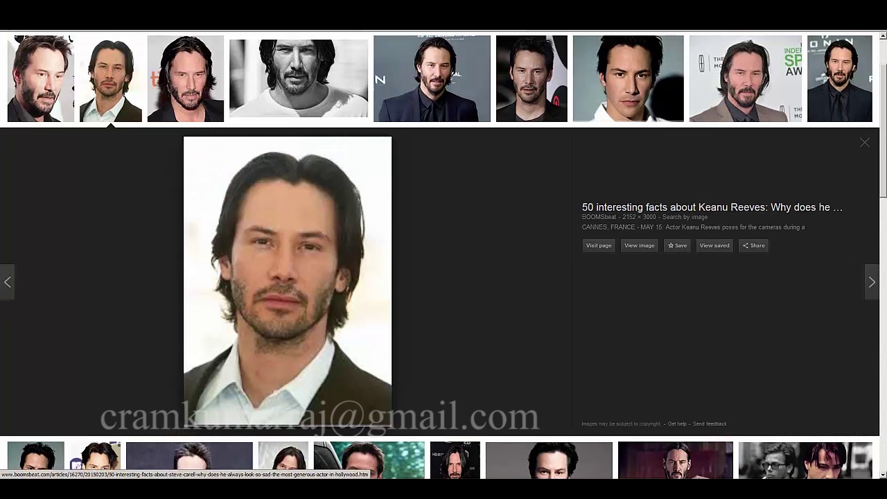
pyautogui.press('Right')
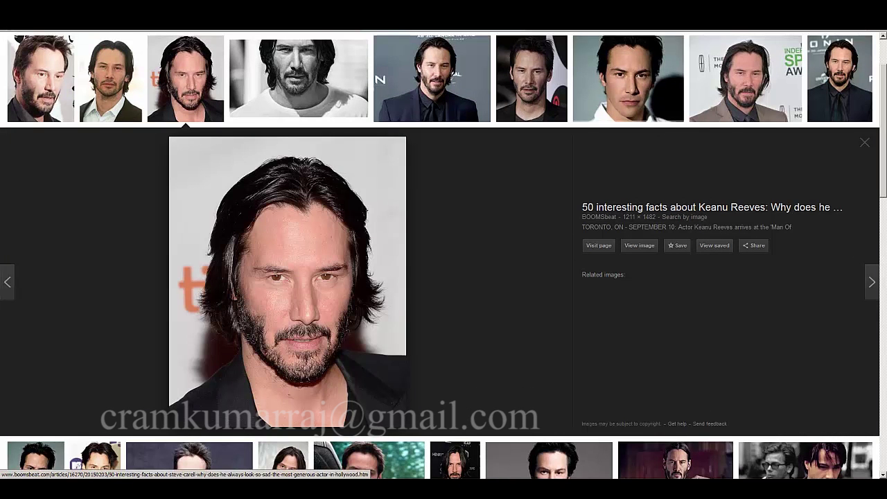
pyautogui.press('Right')
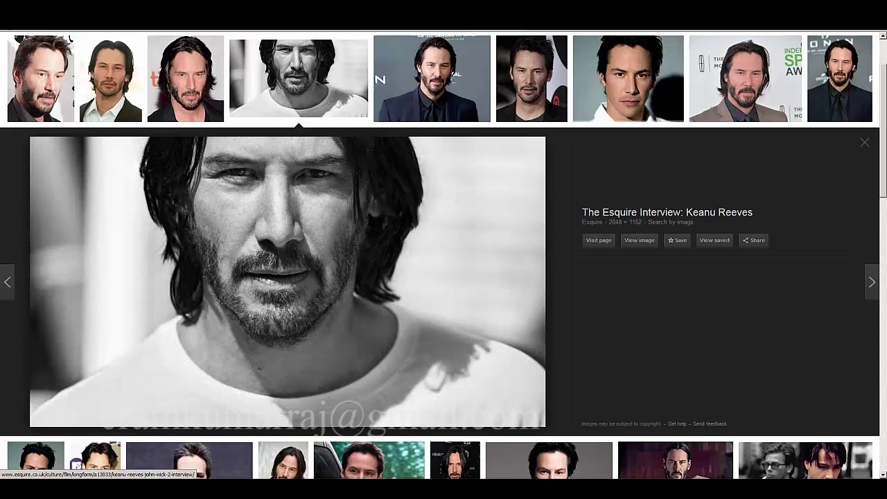
pyautogui.press('Right')
pyautogui.press('Right')
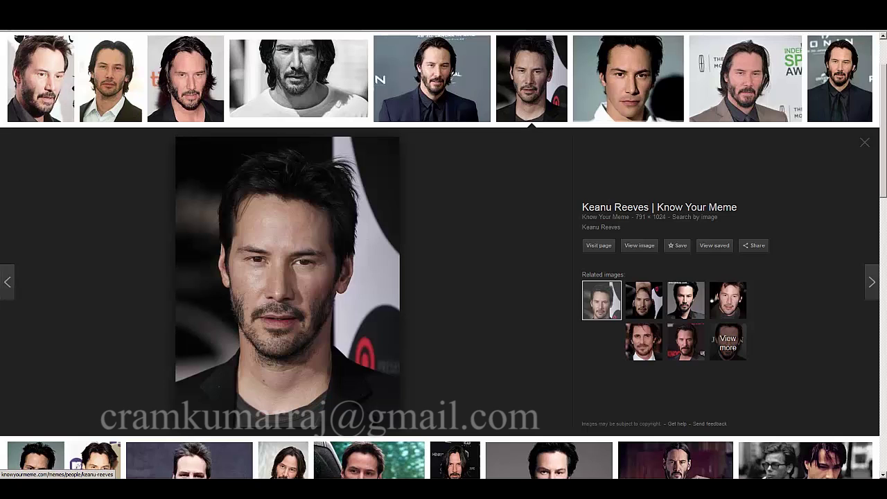
pyautogui.press('Right')
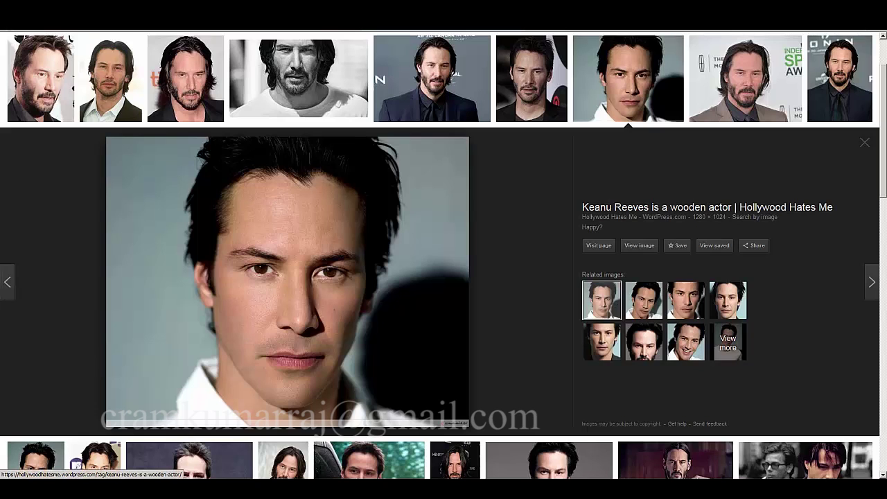
pyautogui.press('Left')
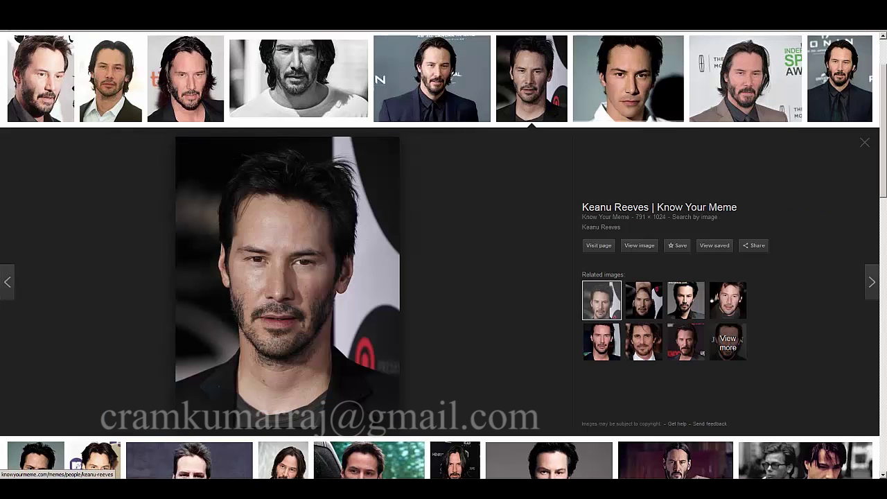
pyautogui.press('Right')
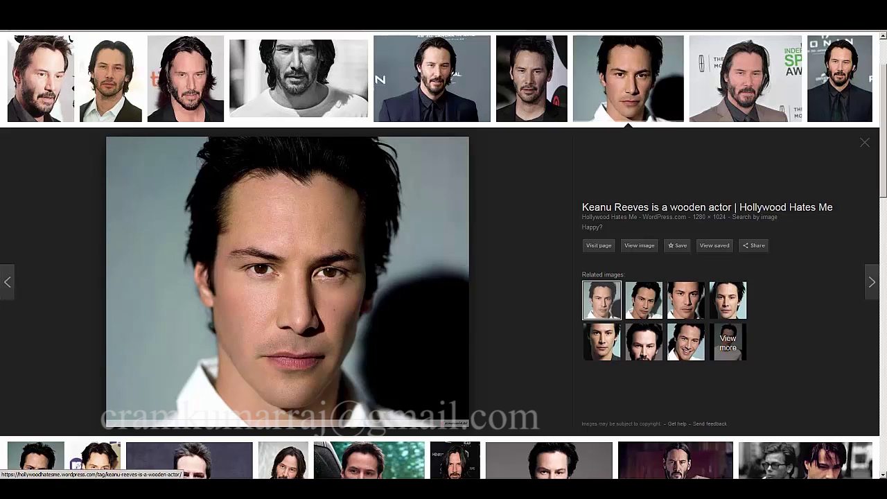
pyautogui.press('Left')
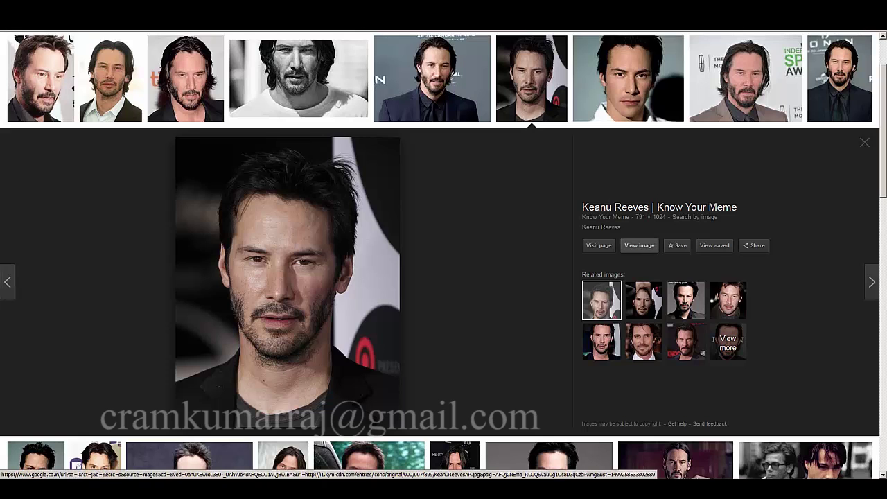
pyautogui.click(639, 245)
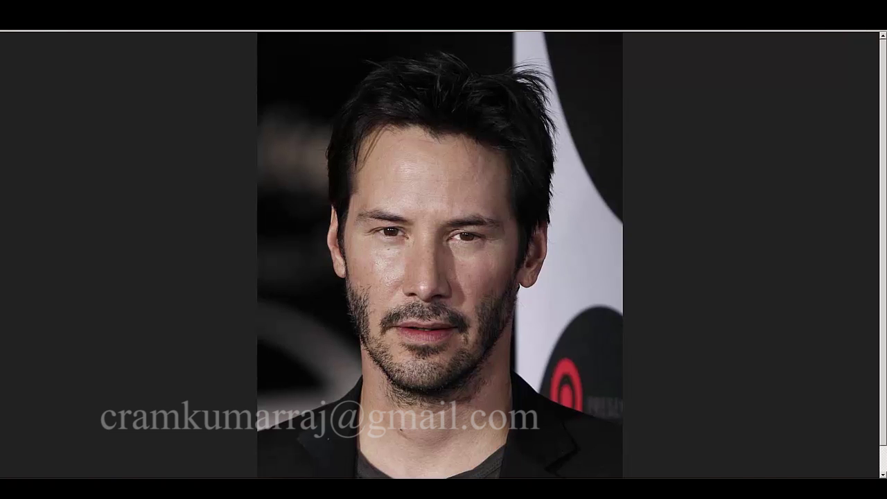
# Return to the image results, search for "keanu reeves side view", and look through the pictures for a side-facing head.
pyautogui.hotkey('alt', 'Left')
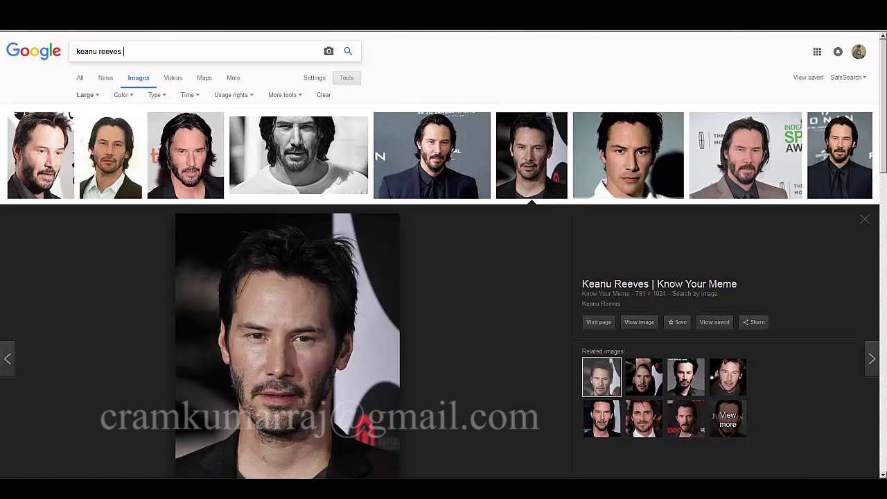
pyautogui.write('side view')
pyautogui.press('Return')
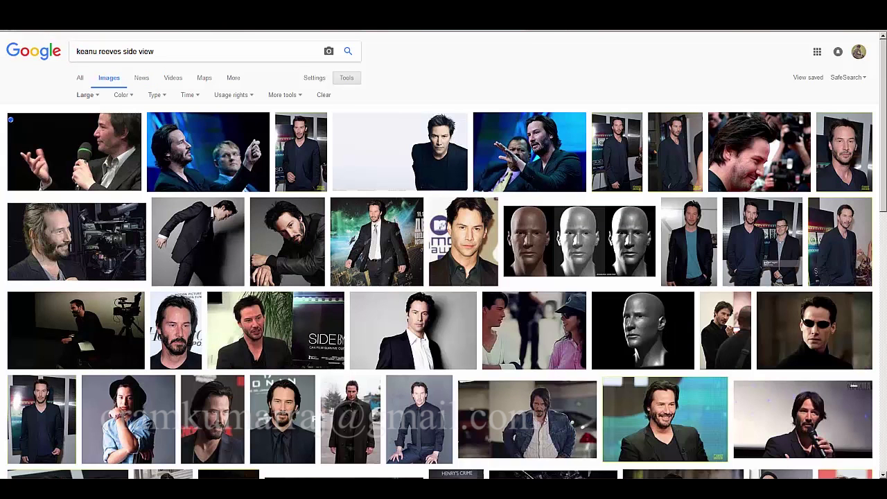
pyautogui.scroll(-4, 128, 131)
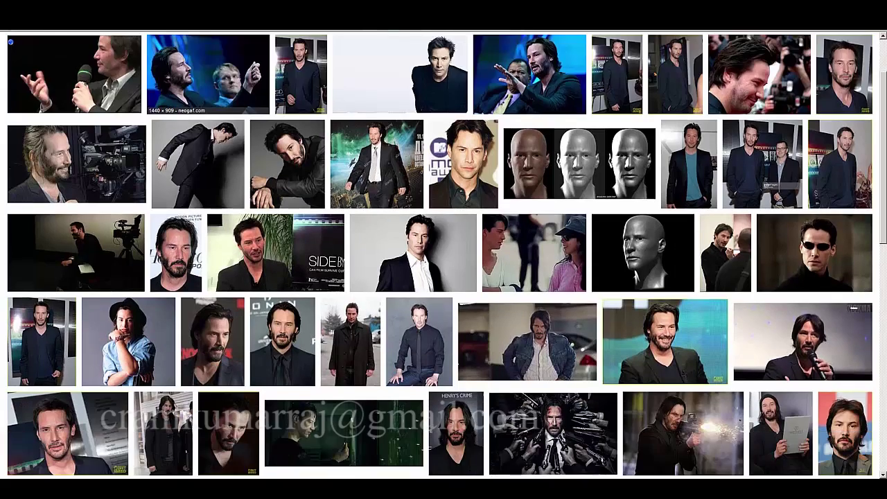
pyautogui.scroll(-2, 139, 152)
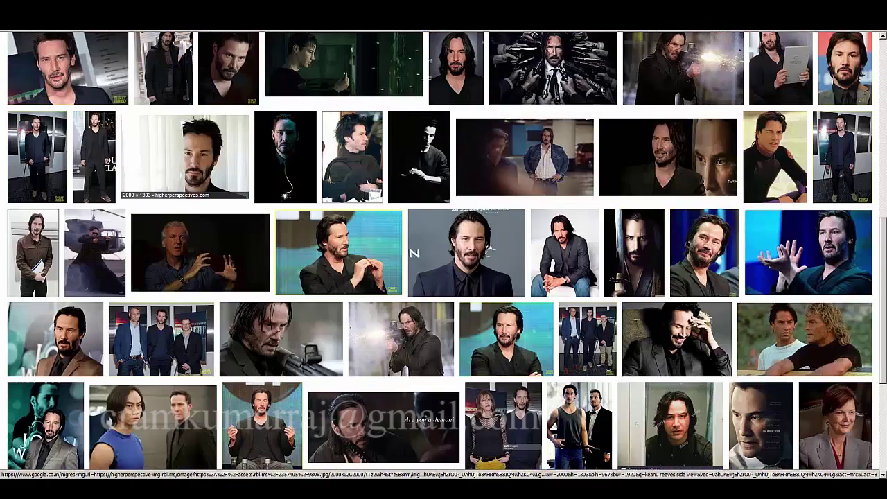
pyautogui.scroll(8, 183, 160)
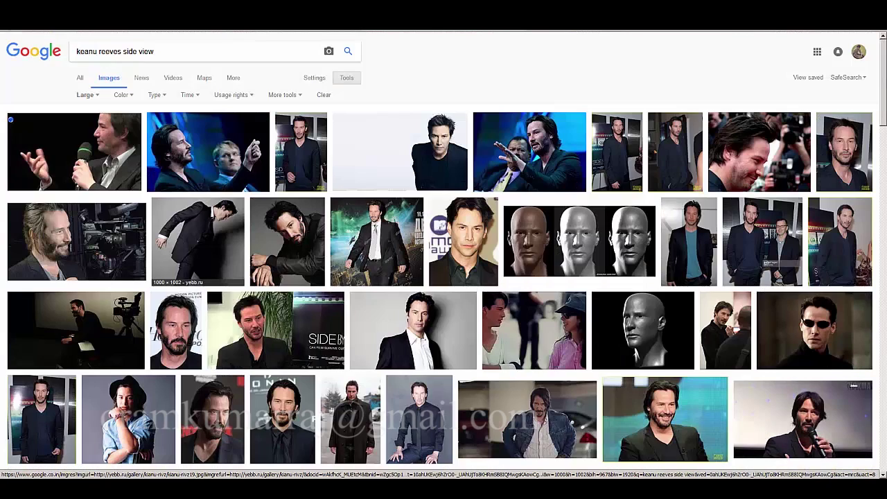
# Change the image search to "keanu reeves side profile".
pyautogui.click(153, 52)
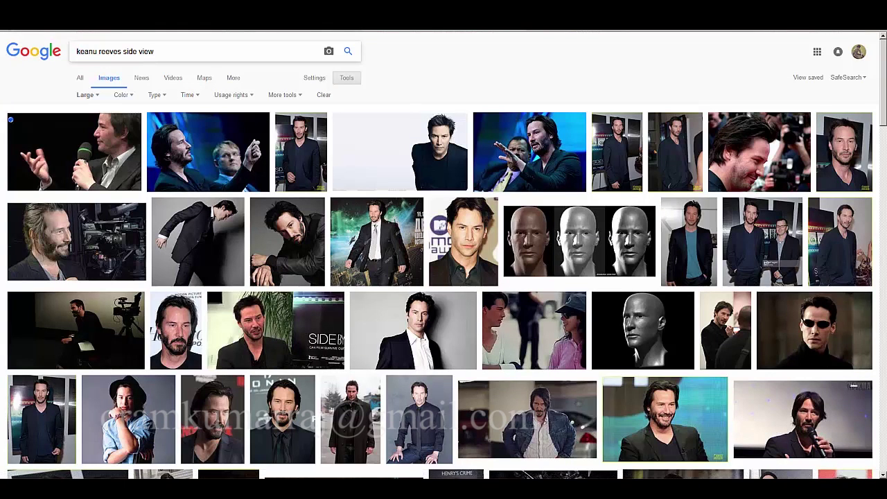
pyautogui.press('BackSpace')
pyautogui.press('BackSpace')
pyautogui.press('BackSpace')
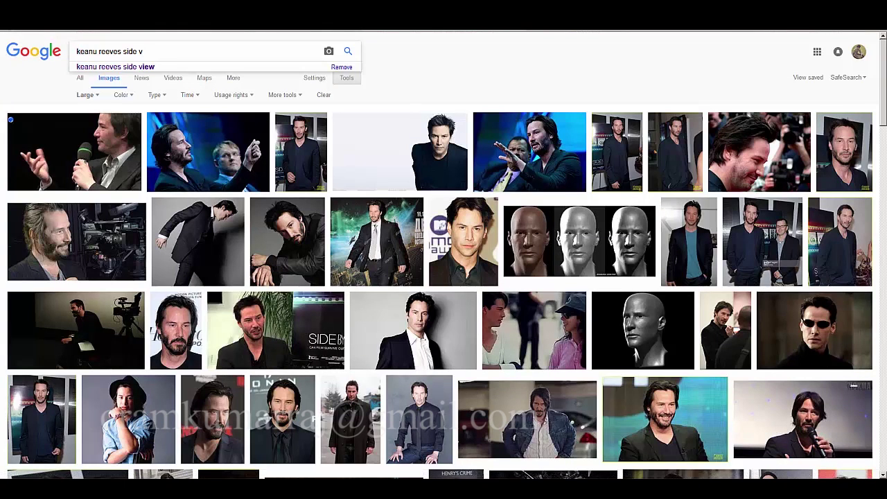
pyautogui.write('p')
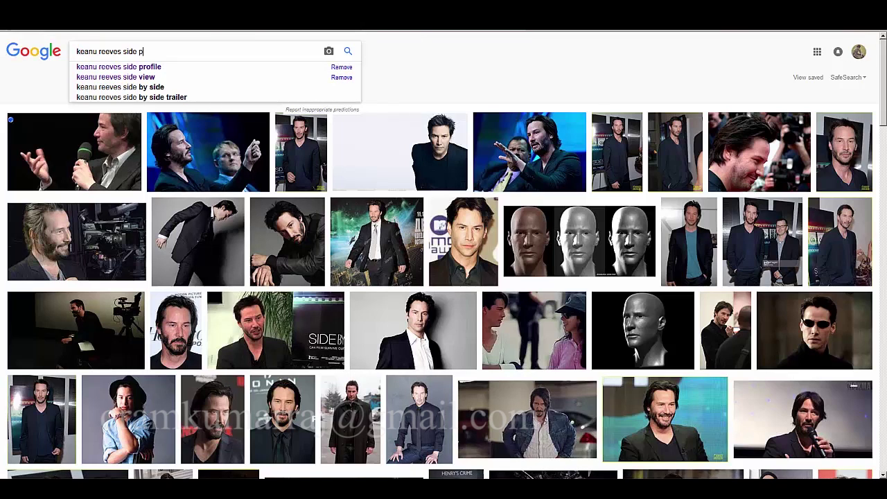
pyautogui.write('rofile')
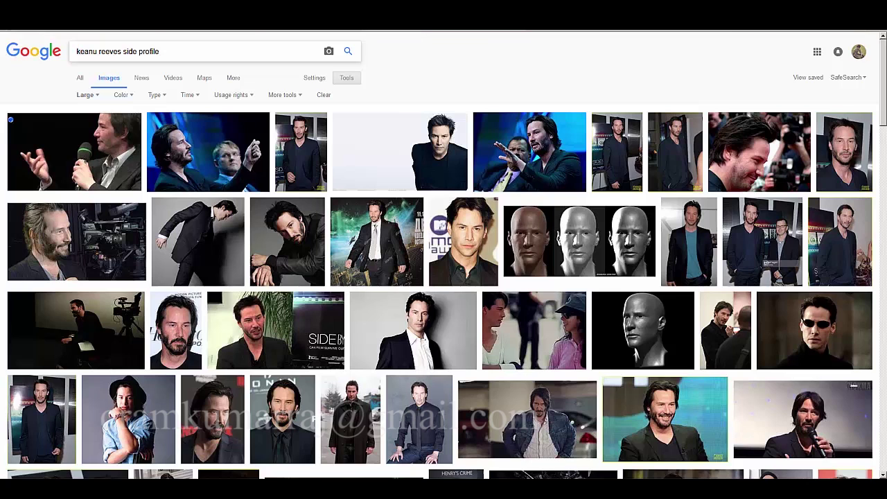
pyautogui.press('Return')
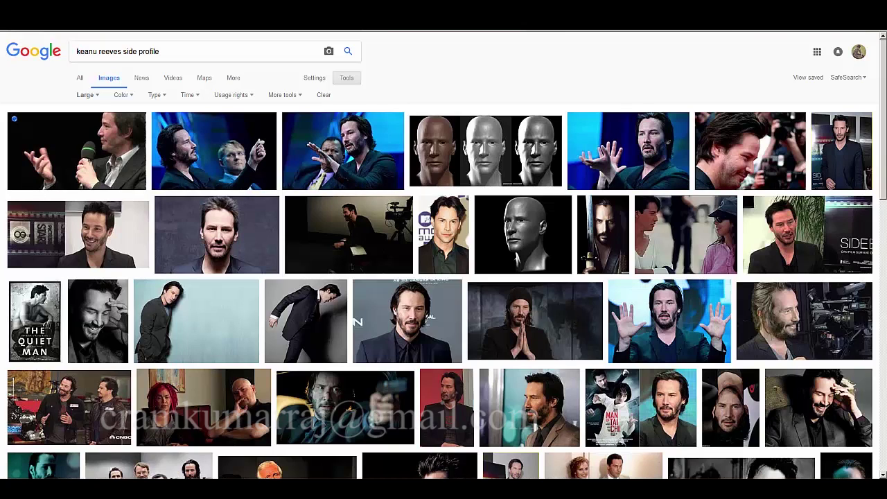
# Look through the side profile image results for a photo showing the actor's face from the side.
pyautogui.scroll(-3, 730, 409)
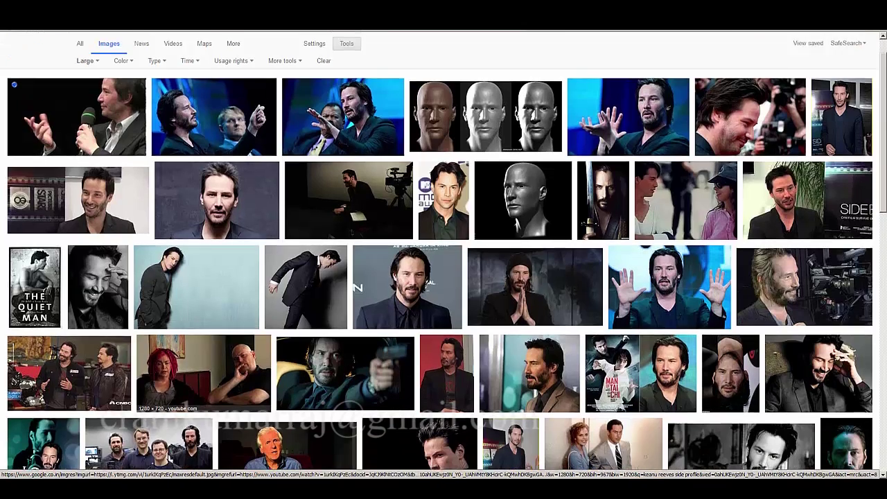
pyautogui.scroll(-3, 443, 277)
pyautogui.scroll(5, 444, 278)
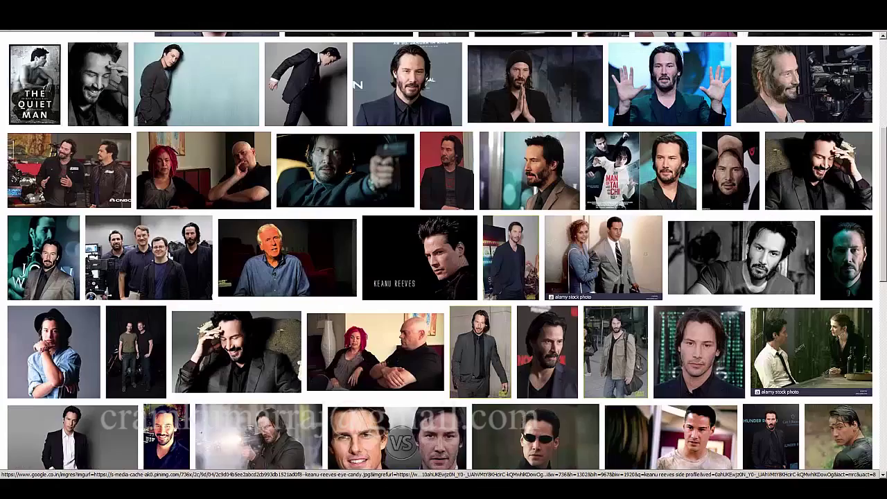
pyautogui.scroll(1, 670, 319)
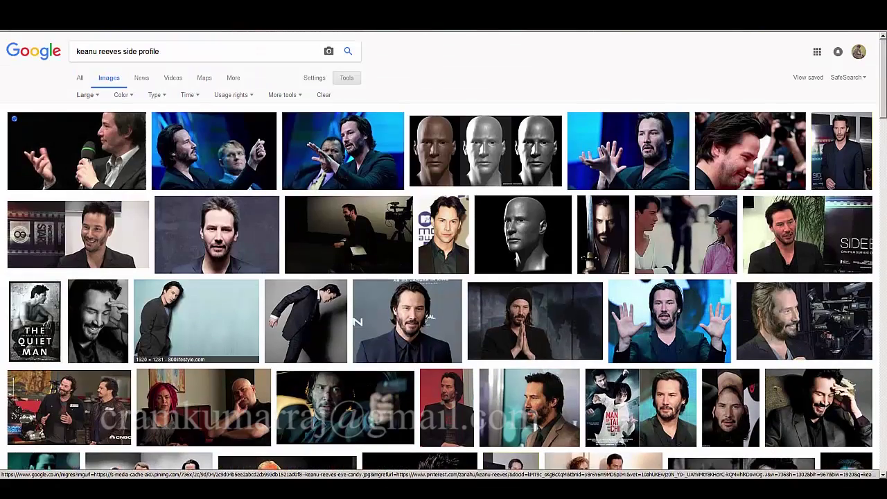
pyautogui.scroll(-6, 670, 319)
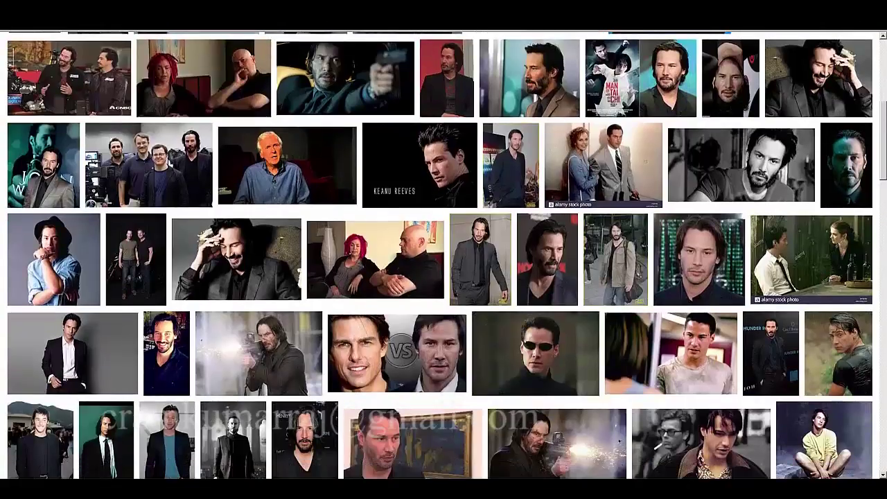
pyautogui.scroll(-2, 669, 318)
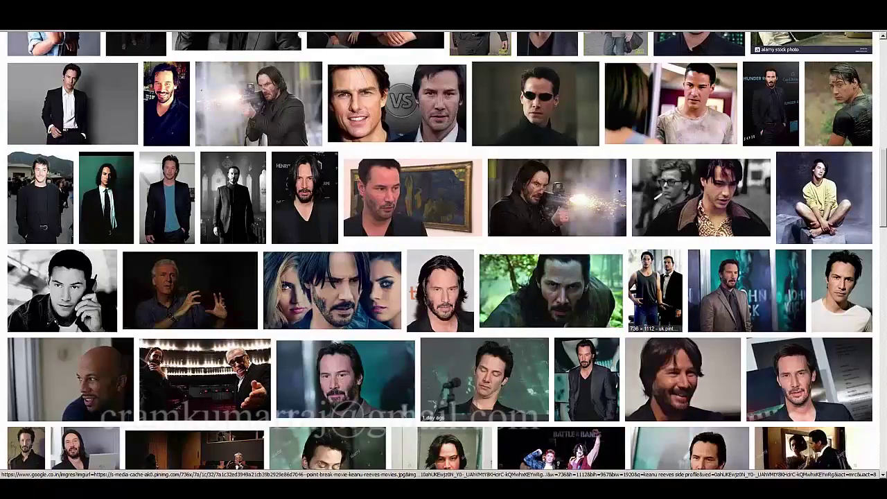
pyautogui.scroll(-3, 669, 319)
pyautogui.scroll(7, 669, 319)
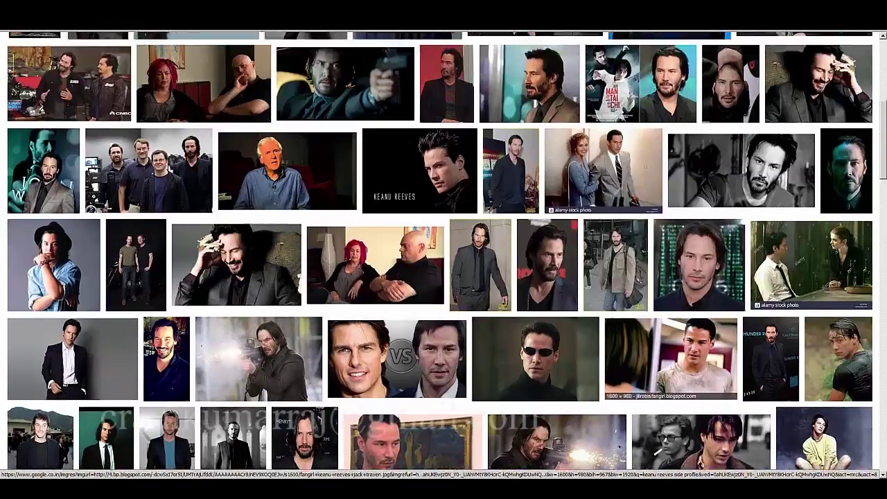
# Preview the NeoGAF photo in the side profile results and compare it with the related Just Jared panel photo.
pyautogui.scroll(5, 669, 319)
pyautogui.scroll(1, 670, 319)
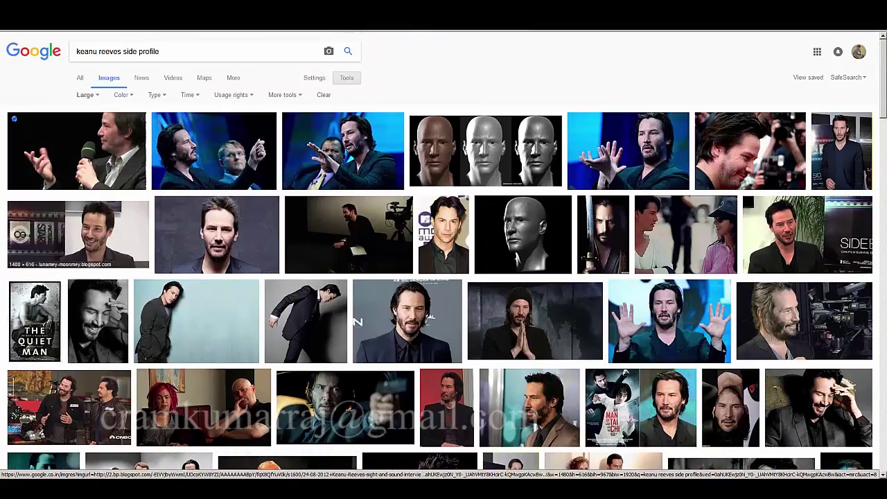
pyautogui.click(215, 151)
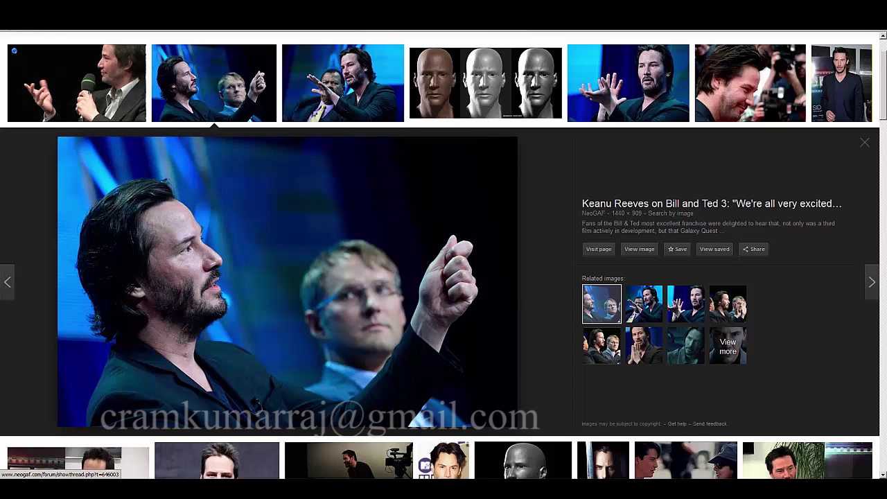
pyautogui.click(601, 345)
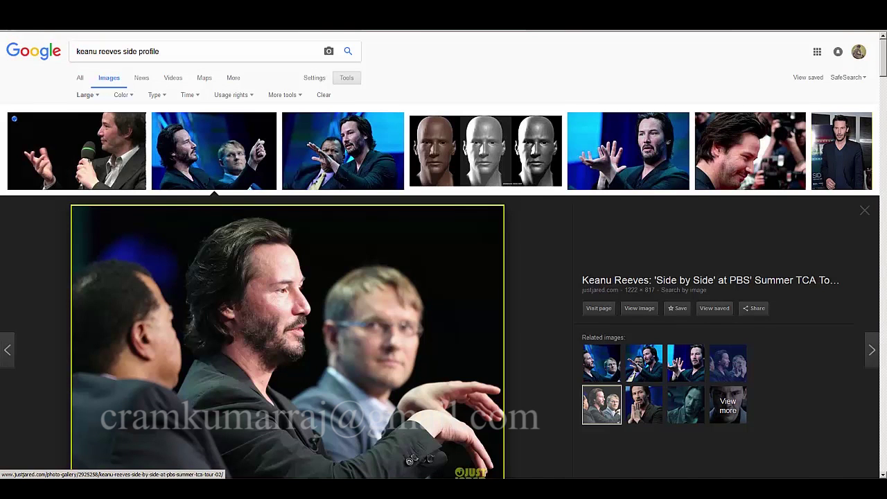
pyautogui.click(602, 363)
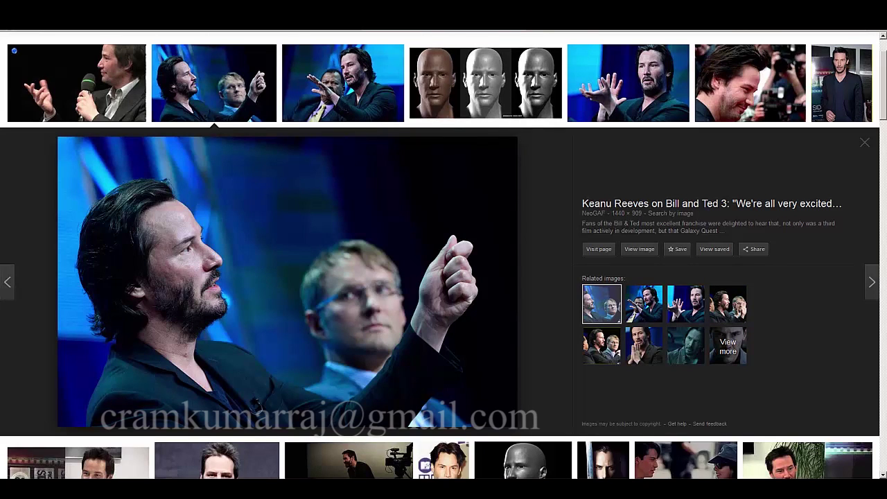
pyautogui.hotkey('alt', 'Left')
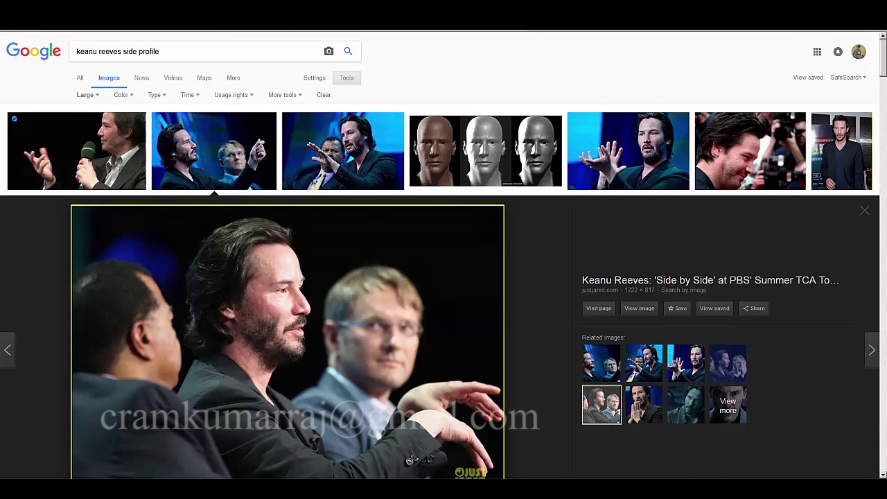
pyautogui.hotkey('alt', 'Right')
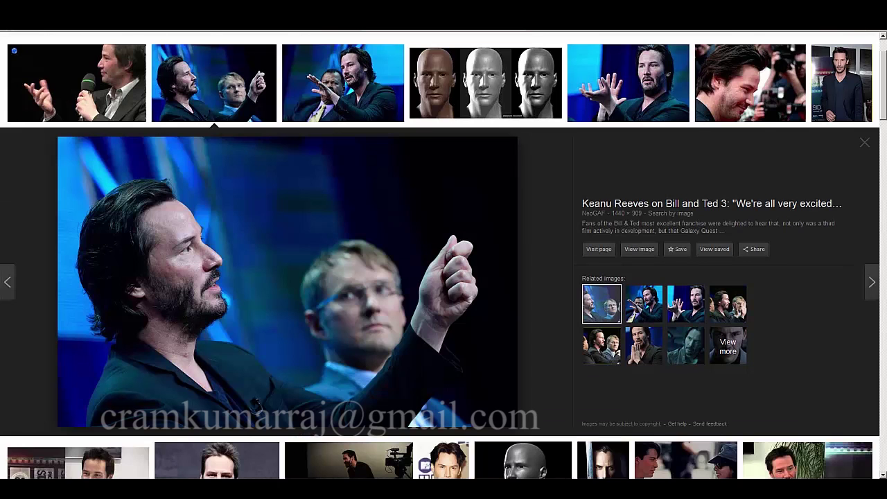
pyautogui.click(602, 346)
pyautogui.scroll(1, 601, 346)
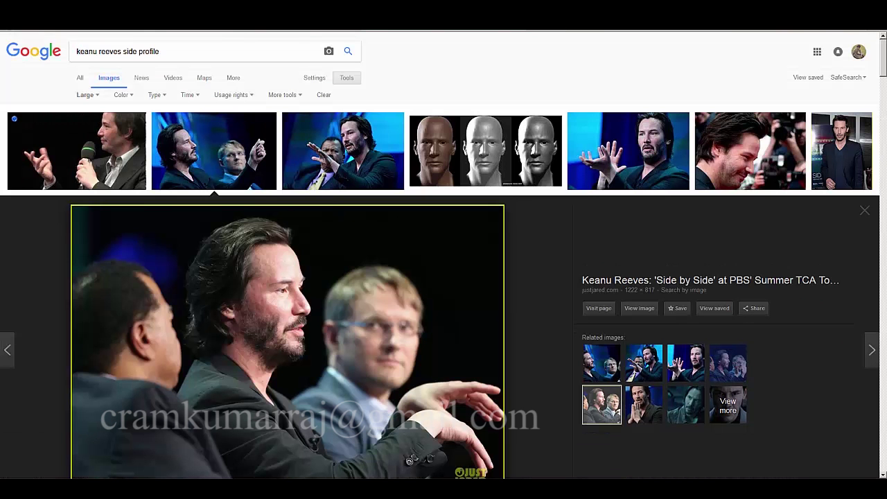
pyautogui.click(601, 363)
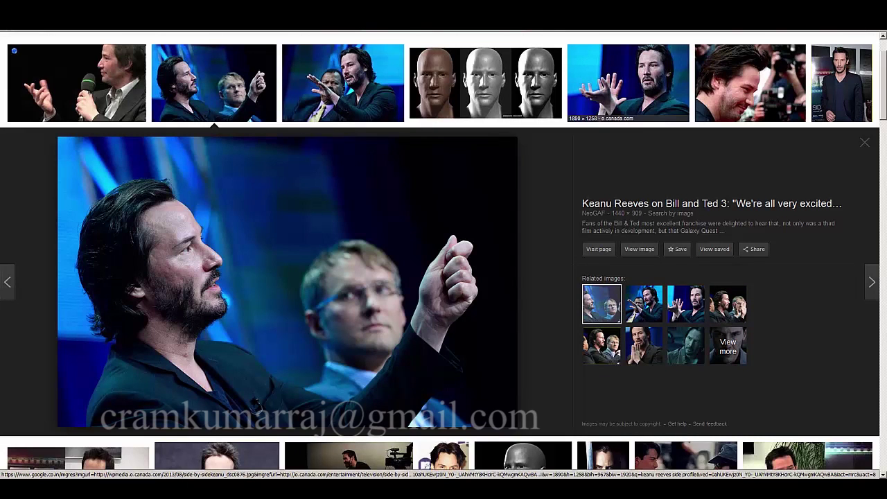
pyautogui.click(601, 346)
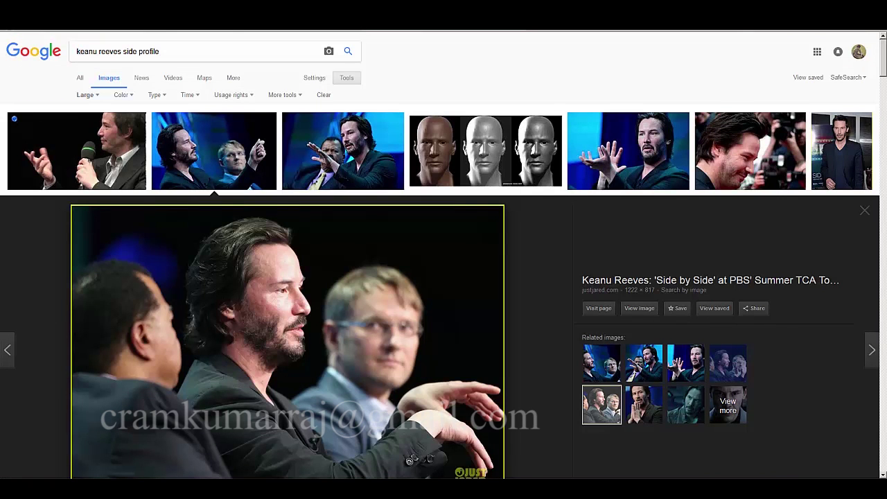
pyautogui.click(601, 363)
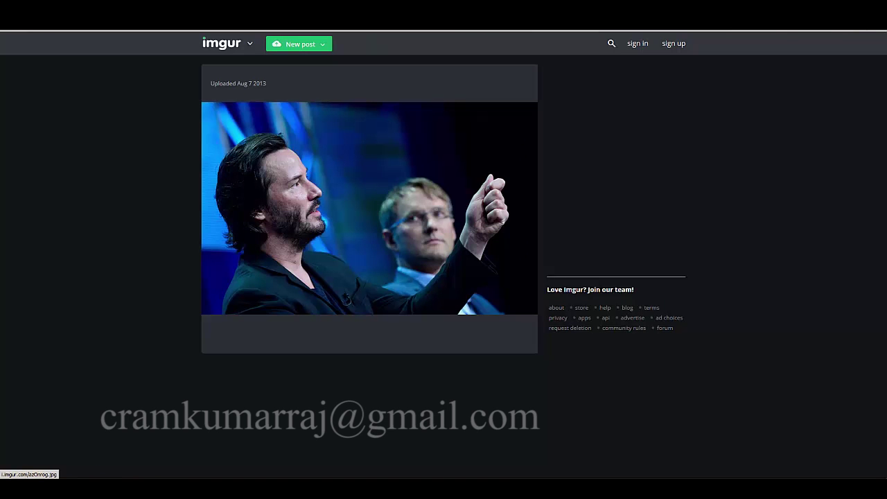
# Open the side profile photo from Imgur at full size and save it to the Desktop as Side_view.
pyautogui.click(367, 208)
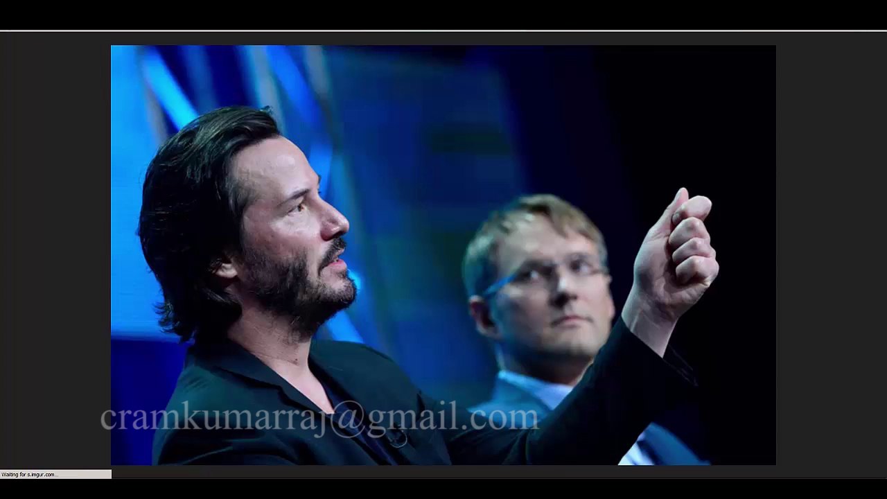
pyautogui.rightClick(447, 235)
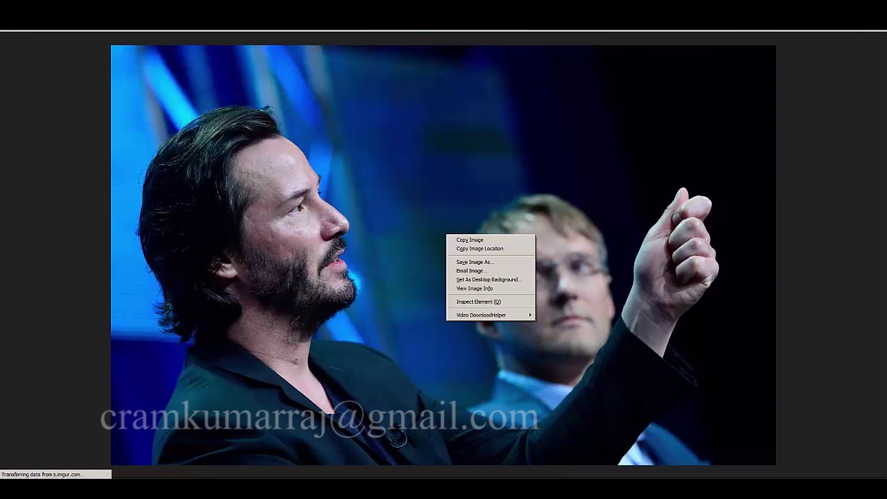
pyautogui.click(475, 262)
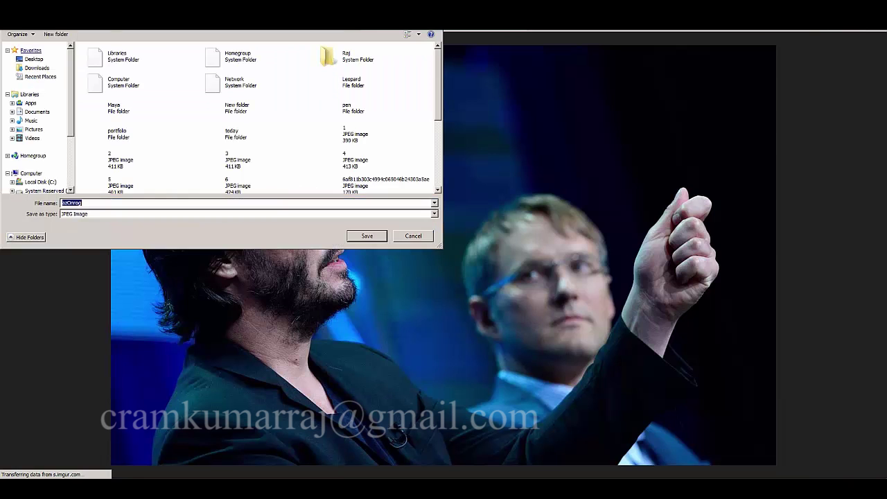
pyautogui.click(82, 203)
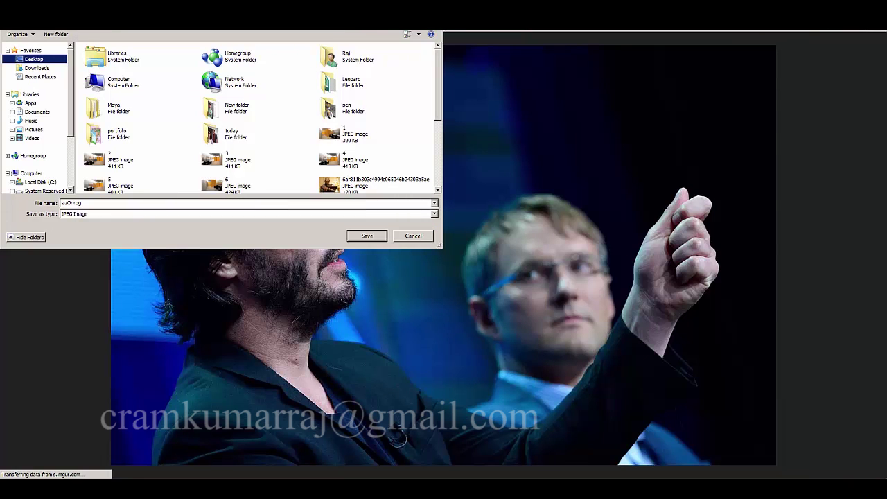
pyautogui.click(111, 203)
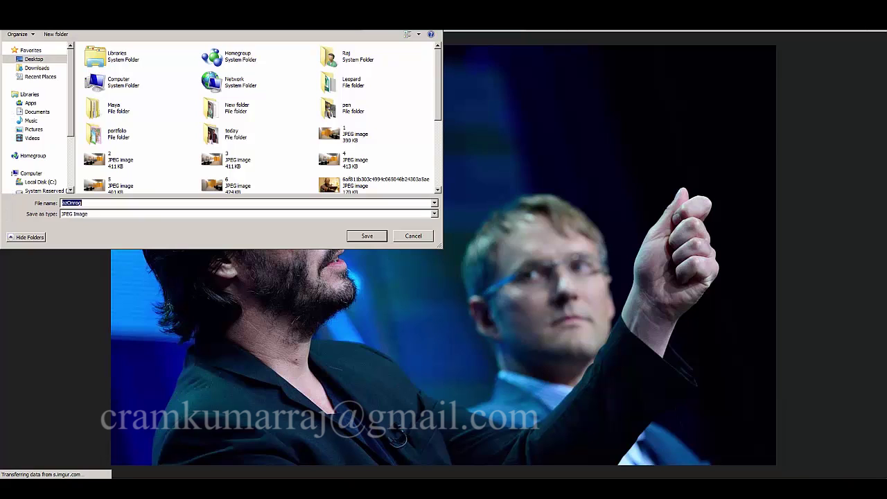
pyautogui.write('Side_viewe')
pyautogui.press('Return')
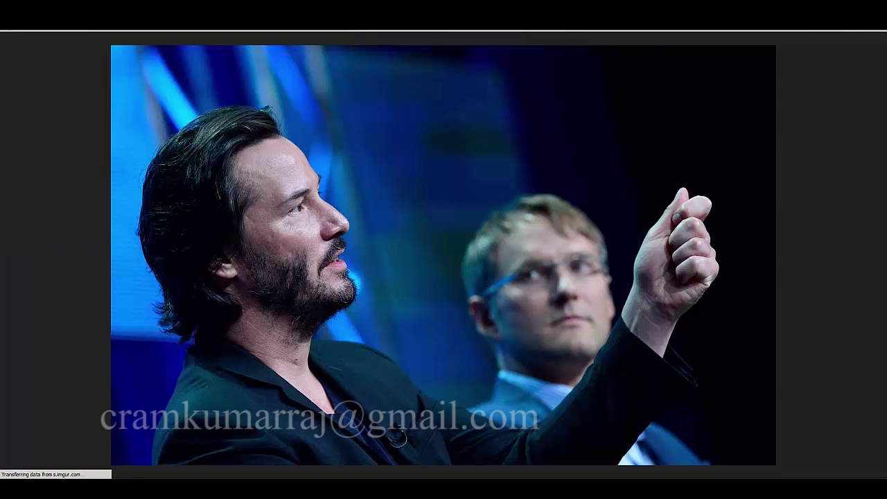
# Return to the full-size front portrait and save it to the Desktop as Front_view.
pyautogui.hotkey('alt', 'Left')
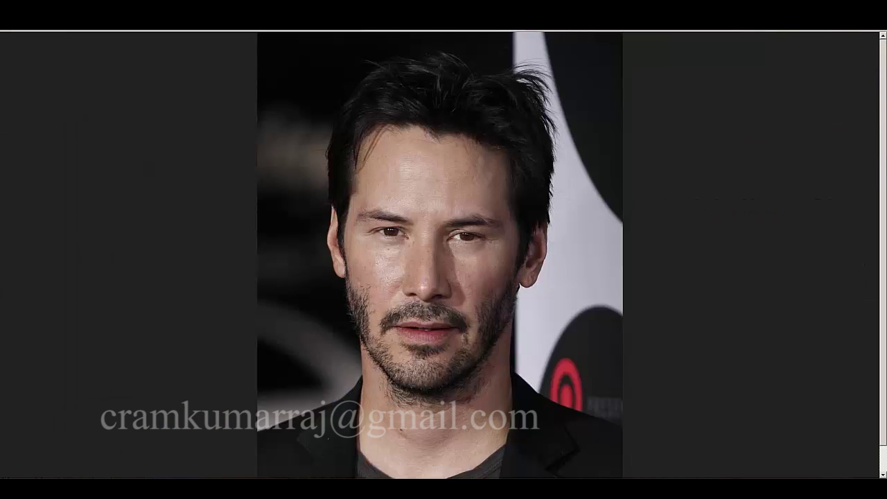
pyautogui.rightClick(499, 171)
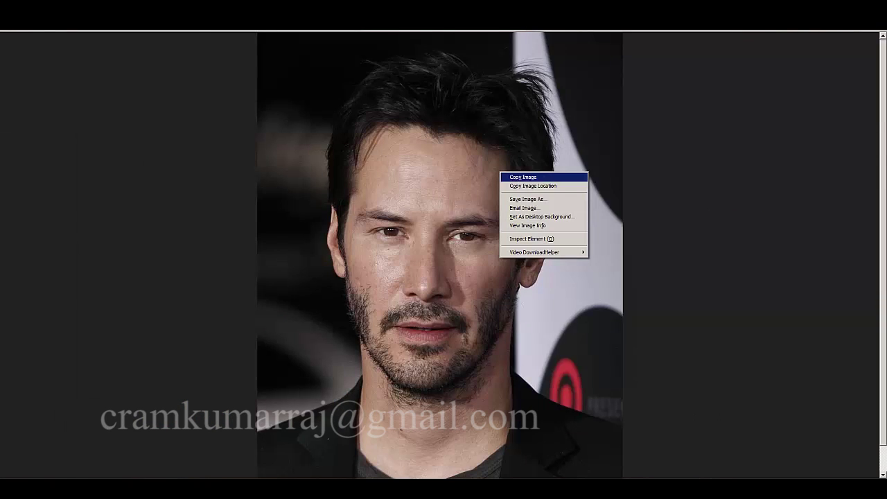
pyautogui.click(527, 198)
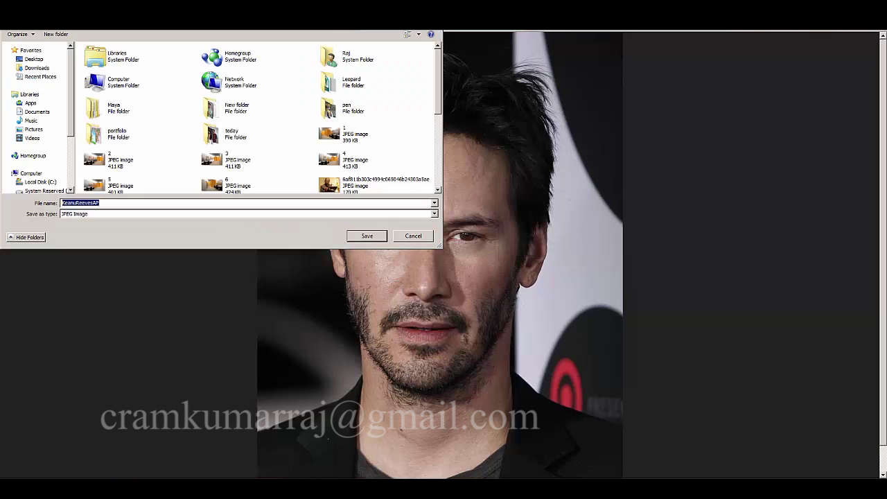
pyautogui.write('front_view')
pyautogui.press('Return')
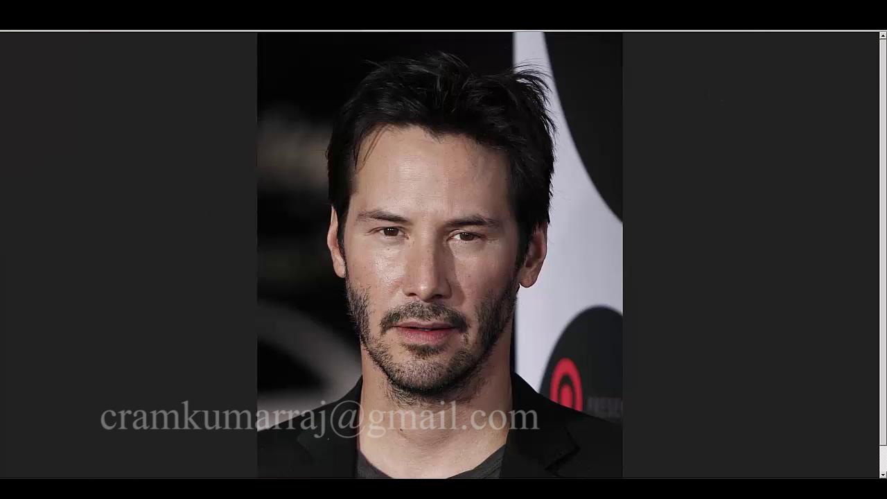
# Switch to Adobe Photoshop CS4 and dismiss the display driver notice.
pyautogui.hotkey('alt', 'Left')
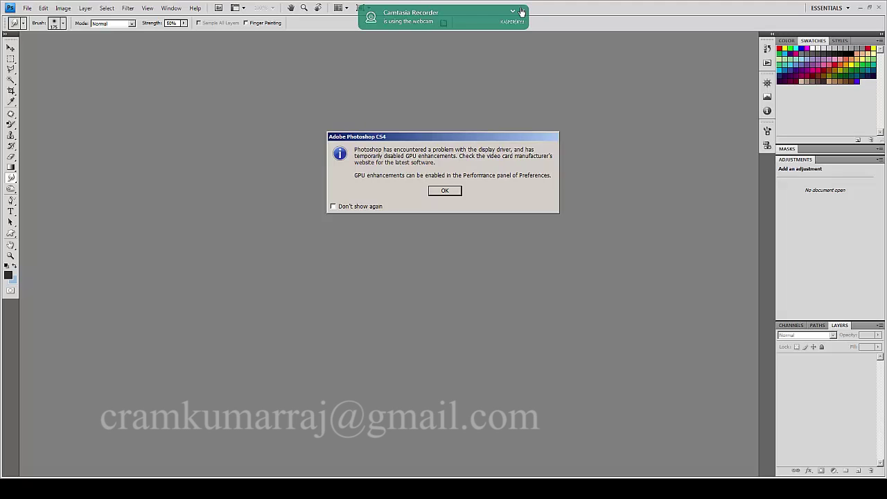
pyautogui.press('Return')
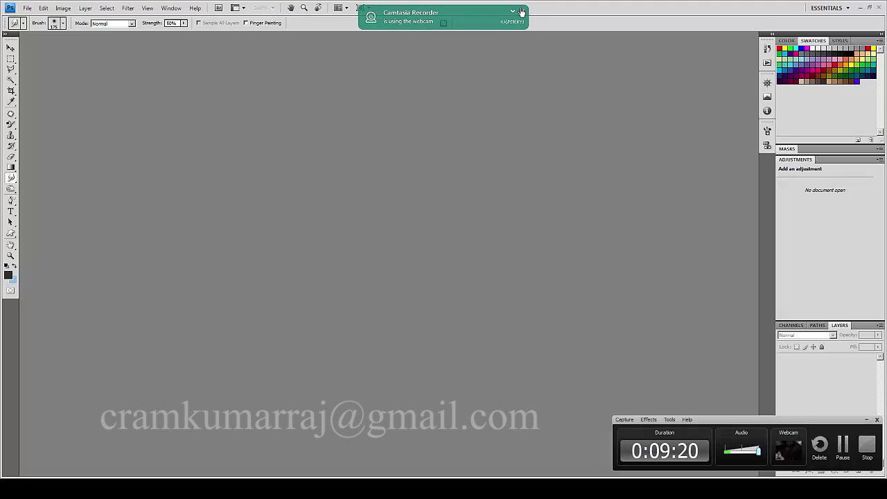
pyautogui.click(846, 451)
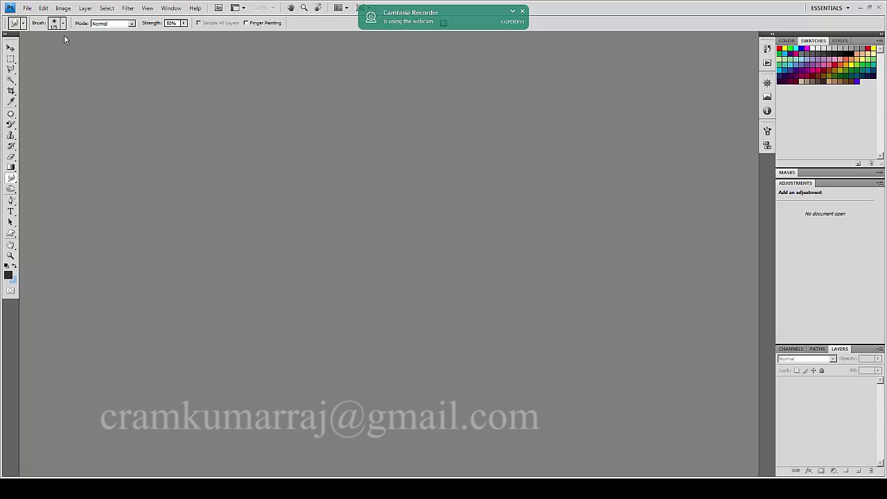
# Open the Side_view JPEG from the Desktop.
pyautogui.hotkey('alt', 'f')
pyautogui.press('Up')
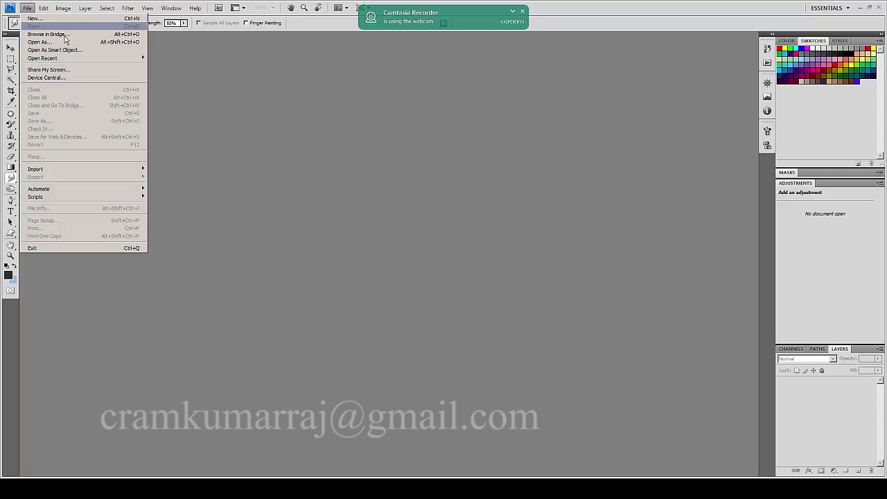
pyautogui.press('Return')
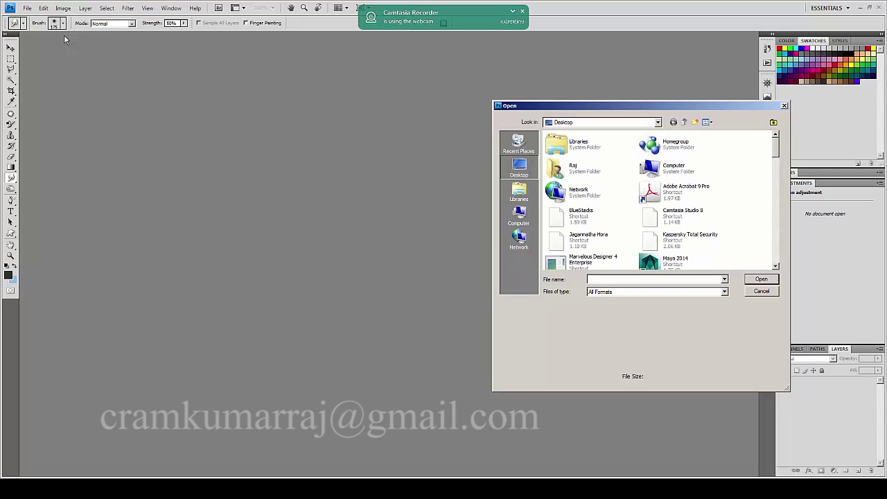
pyautogui.scroll(-5, 65, 39)
pyautogui.scroll(-10, 65, 40)
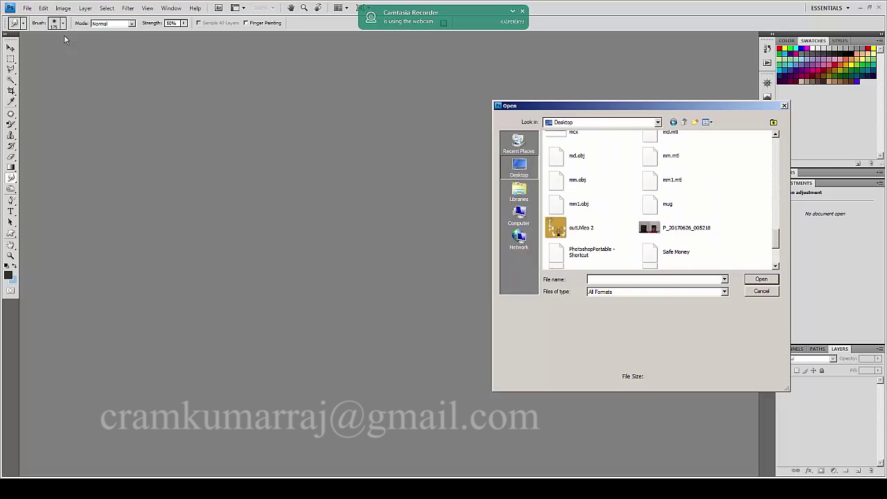
pyautogui.press('Right')
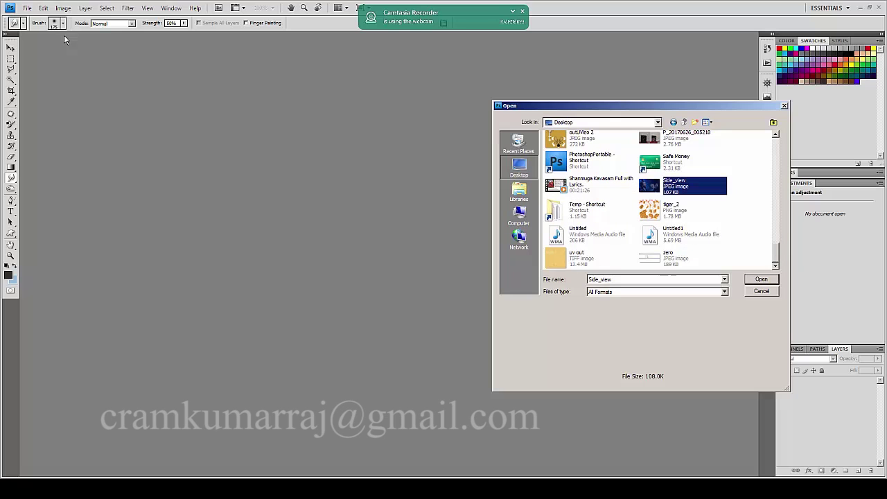
pyautogui.press('Tab')
pyautogui.press('Return')
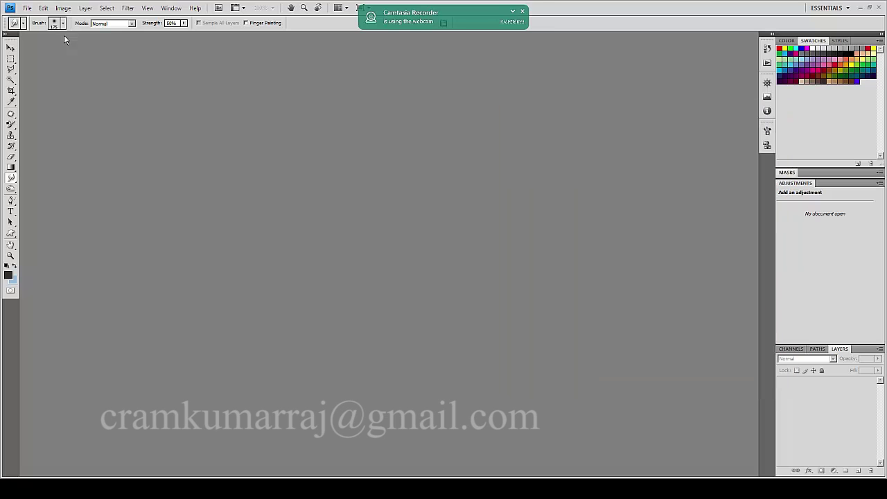
# Open the Front_view JPEG from the Desktop as a second document.
pyautogui.hotkey('alt', 'f')
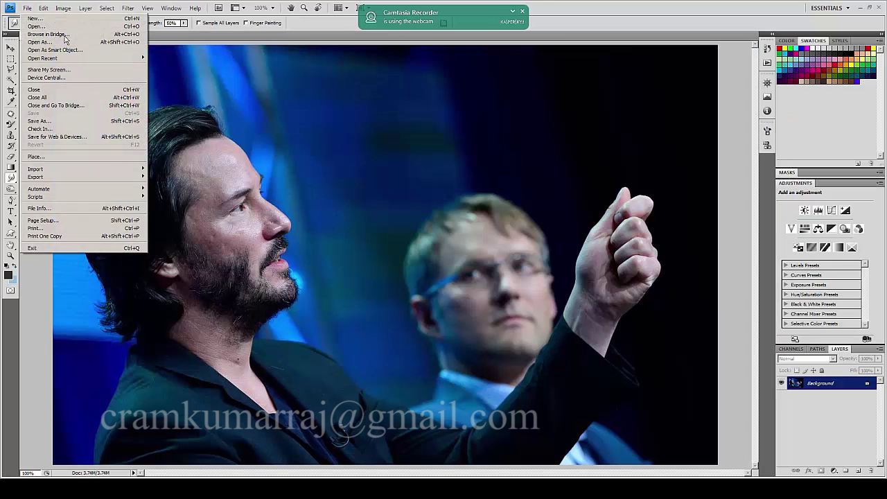
pyautogui.press('Down')
pyautogui.press('Return')
pyautogui.press('c')
pyautogui.press('a')
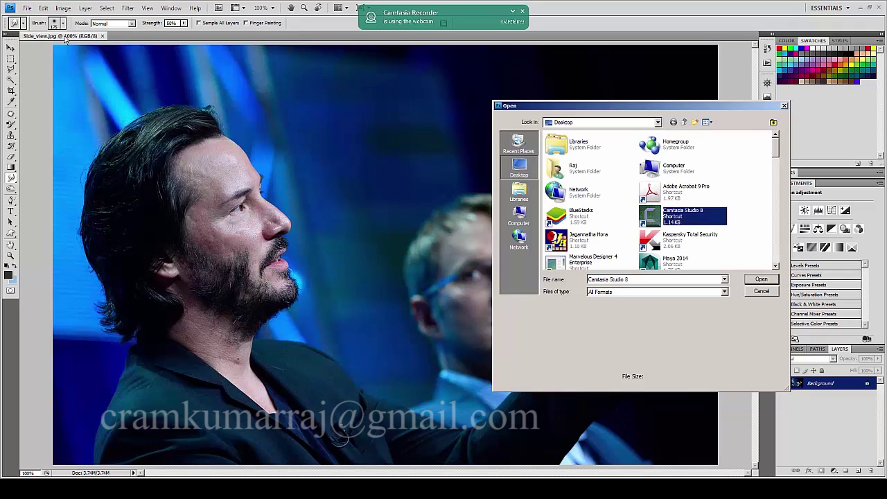
pyautogui.scroll(-5, 66, 40)
pyautogui.press('f')
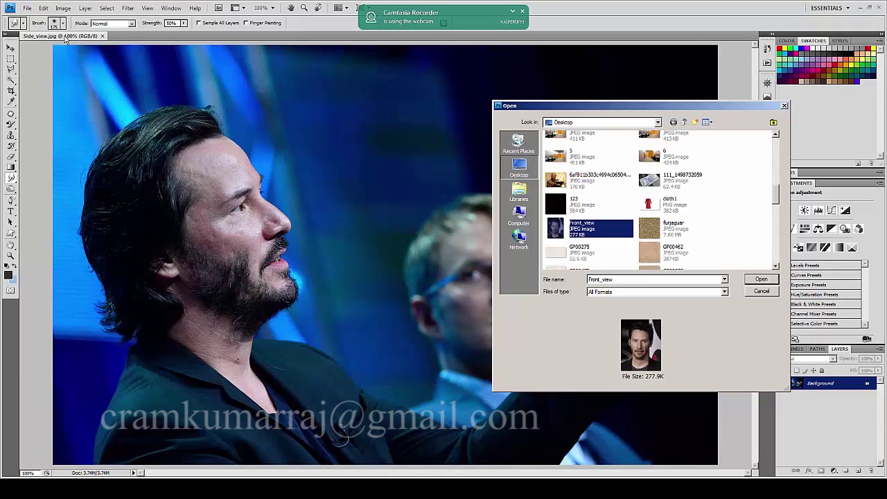
pyautogui.press('Return')
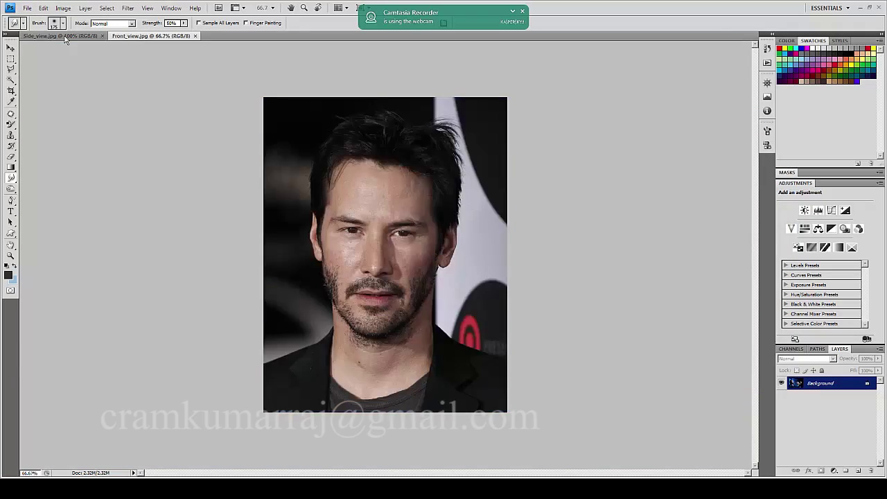
pyautogui.press('super')
pyautogui.press('Up')
pyautogui.press('Up')
pyautogui.press('Up')
pyautogui.press('Up')
pyautogui.press('Up')
pyautogui.press('Up')
pyautogui.press('Up')
pyautogui.press('Up')
pyautogui.press('Up')
pyautogui.press('Down')
pyautogui.press('Down')
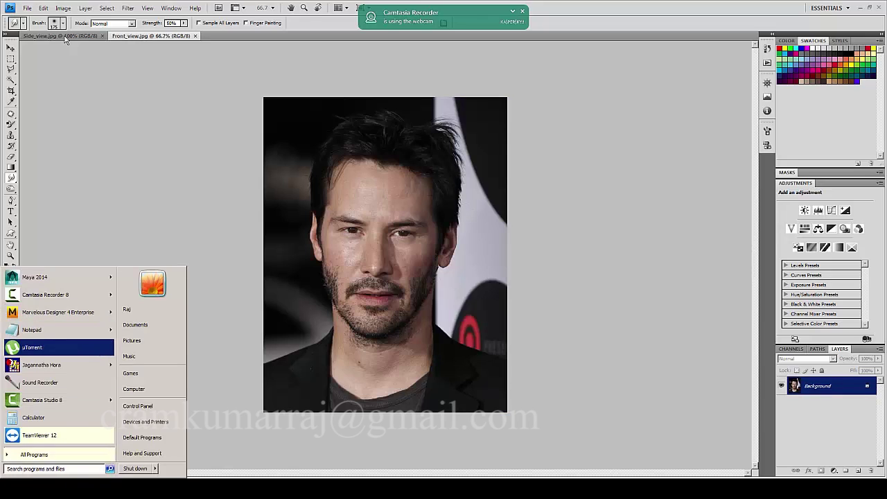
pyautogui.press('Escape')
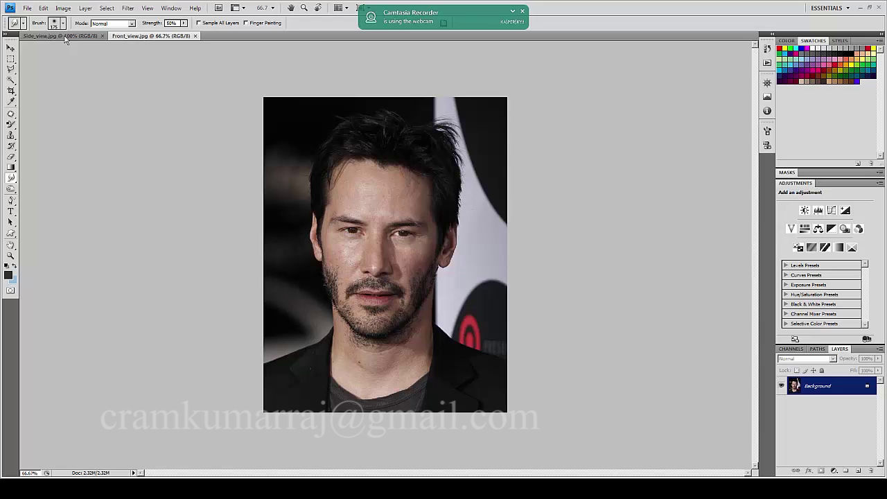
# Copy the side view photo into the Front_view document as a new layer above the background and close Side_view.
pyautogui.moveTo(62, 35); pyautogui.dragTo(527, 166)
pyautogui.press('v')
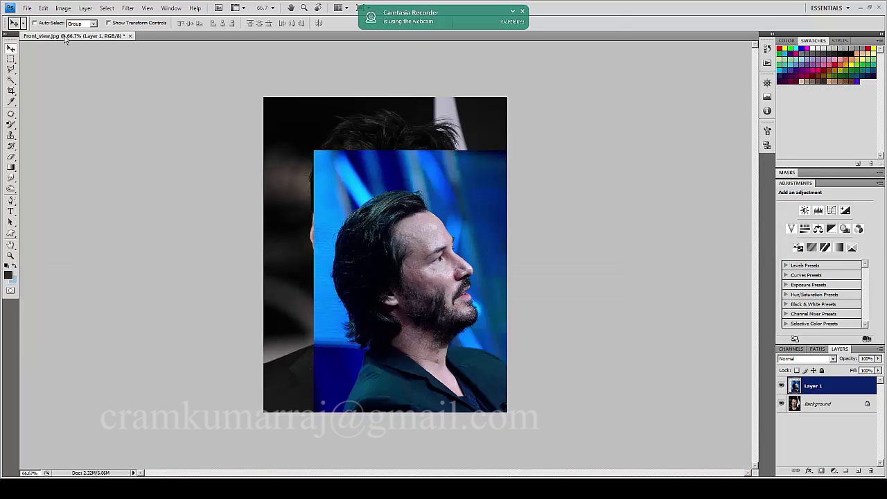
# Move the side view layer over the canvas and rotate it about 21.7 degrees so the head is upright.
pyautogui.moveTo(416, 278); pyautogui.dragTo(365, 241)
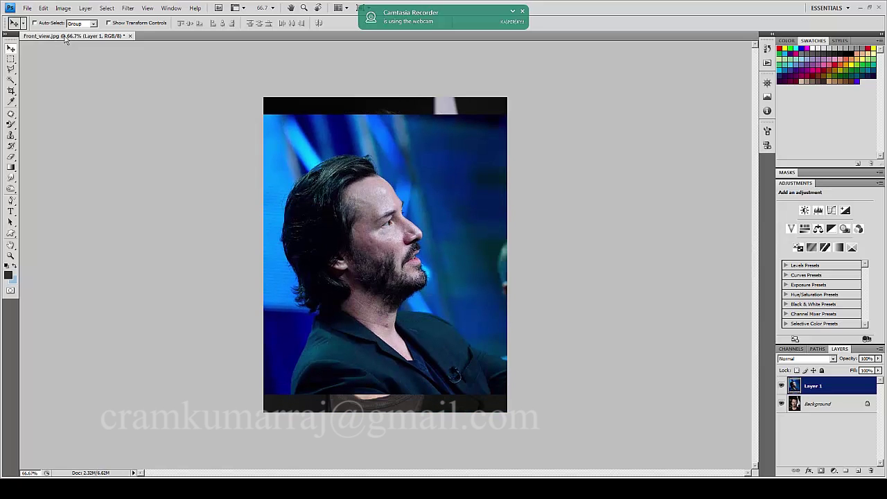
pyautogui.hotkey('ctrl', 't')
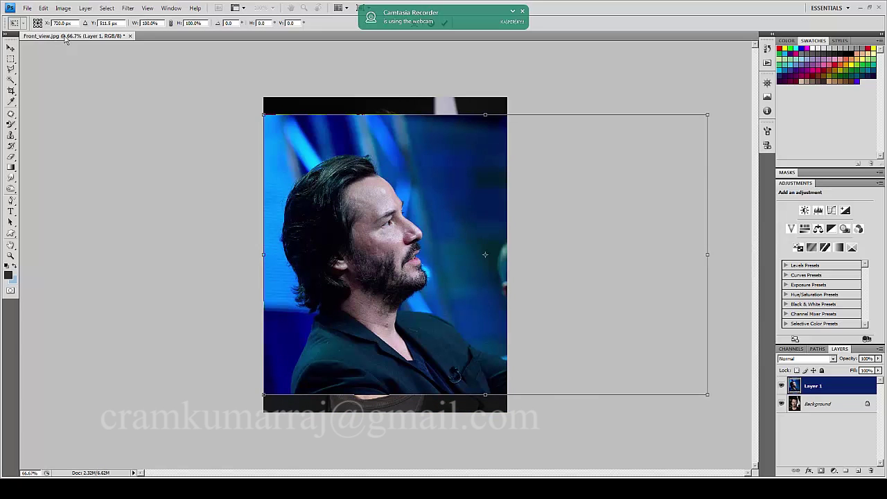
pyautogui.moveTo(250, 405); pyautogui.dragTo(211, 307)
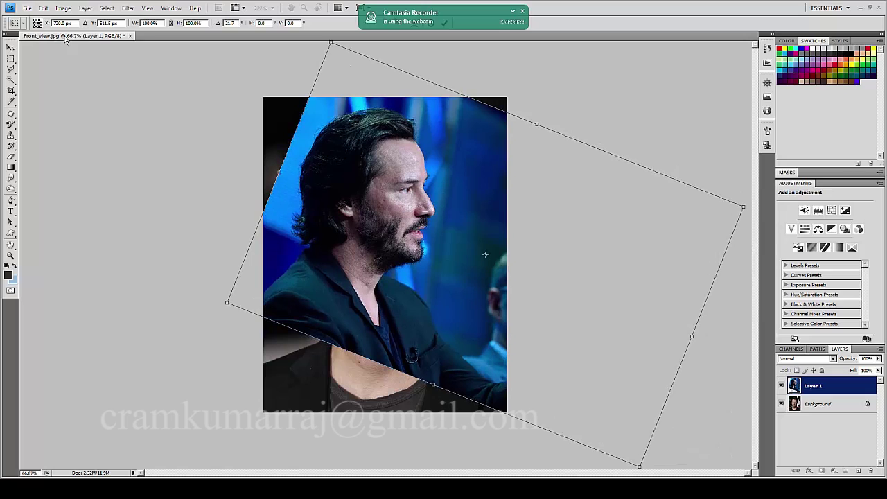
pyautogui.press('Return')
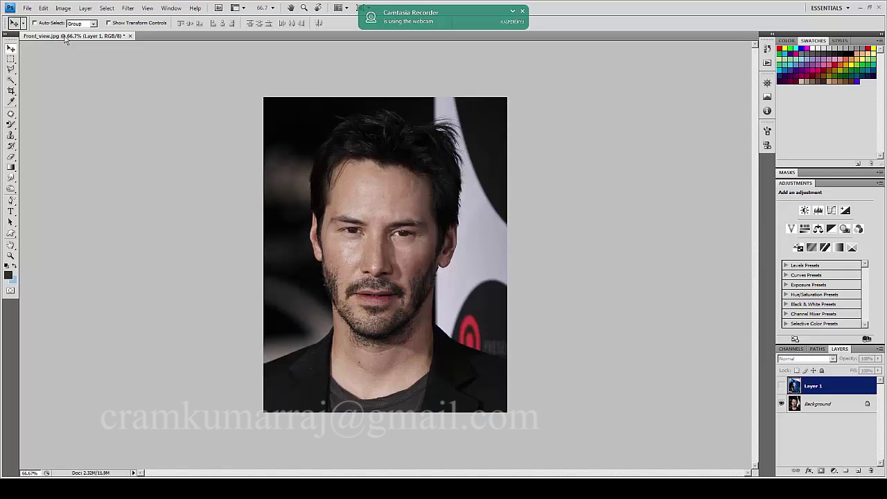
# Show the rulers and add a horizontal guide at the front face's eyebrows and a vertical guide down its centre.
pyautogui.hotkey('ctrl', 'r')
pyautogui.moveTo(66, 43); pyautogui.dragTo(66, 223)
pyautogui.moveTo(21, 173); pyautogui.dragTo(378, 173)
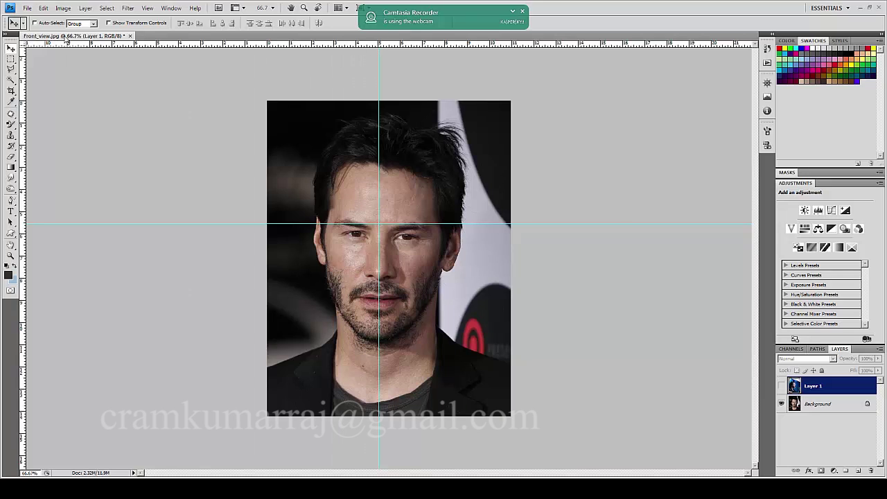
# Duplicate the Background layer and rotate the copy by -2.5 degrees to level the face with the guides.
pyautogui.hotkey('alt', '[')
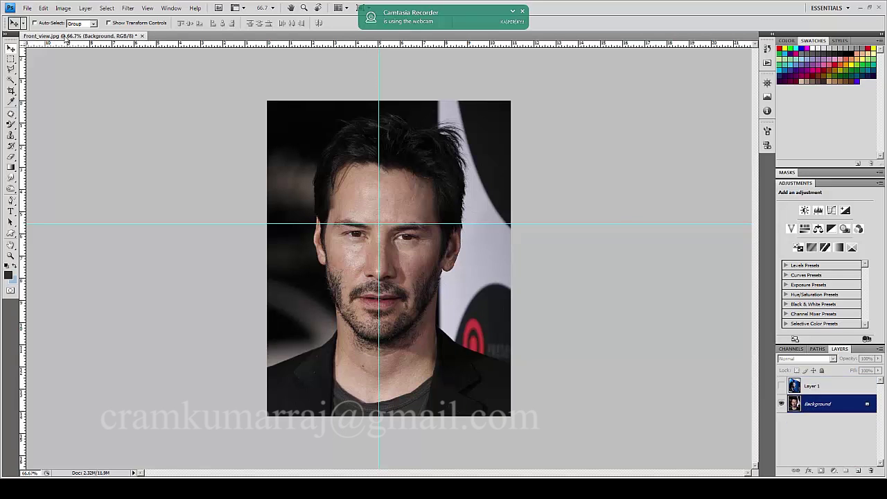
pyautogui.hotkey('ctrl', 'j')
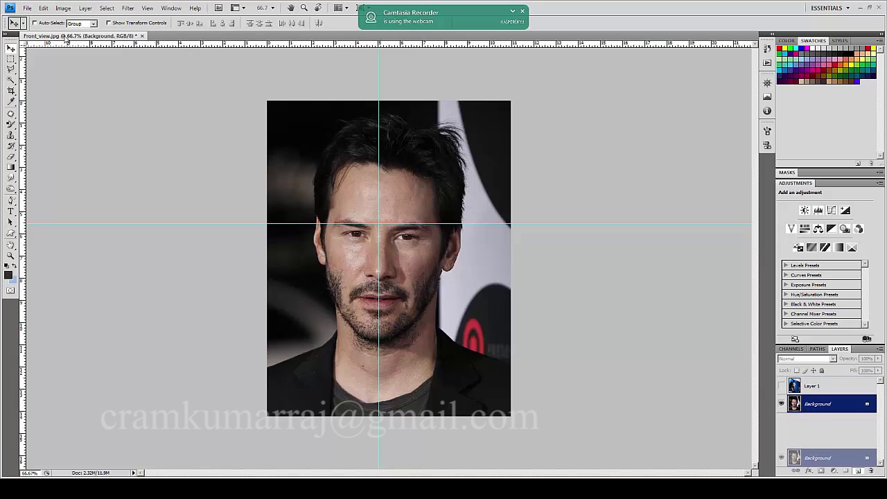
pyautogui.hotkey('ctrl', 't')
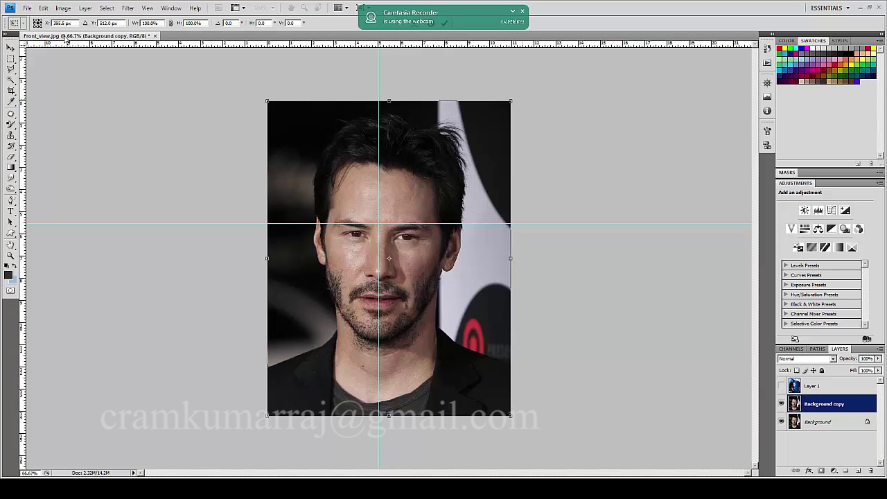
pyautogui.write('-5.2')
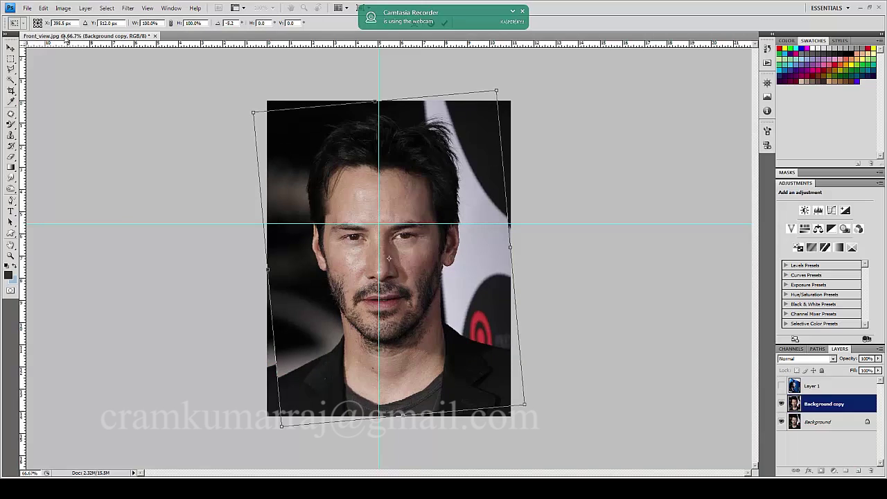
pyautogui.write('-1.9')
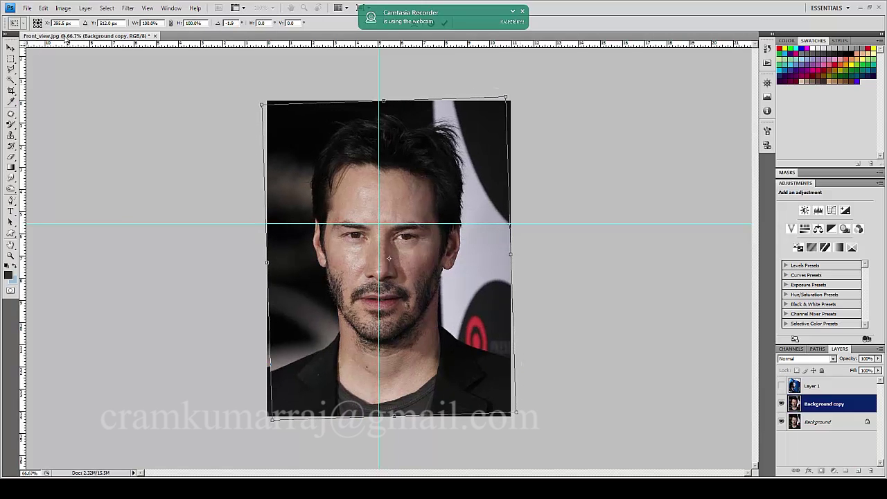
pyautogui.write('-2.5')
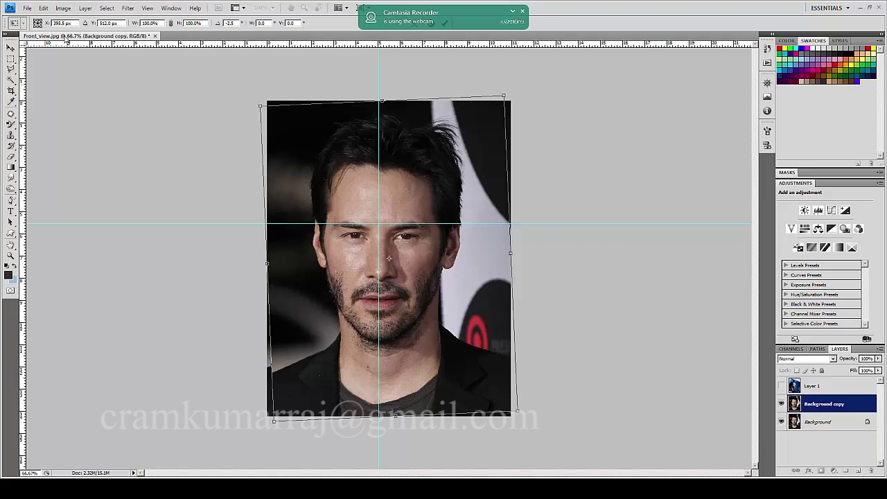
# Shift the Background copy horizontally until the face is centred on the vertical guide, and apply the transform.
pyautogui.write('385')
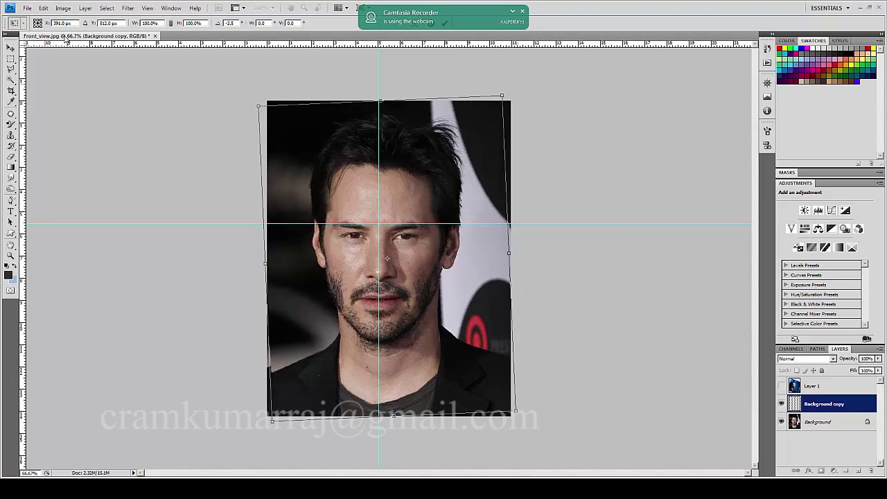
pyautogui.press('Up')
pyautogui.press('Up')
pyautogui.press('Up')
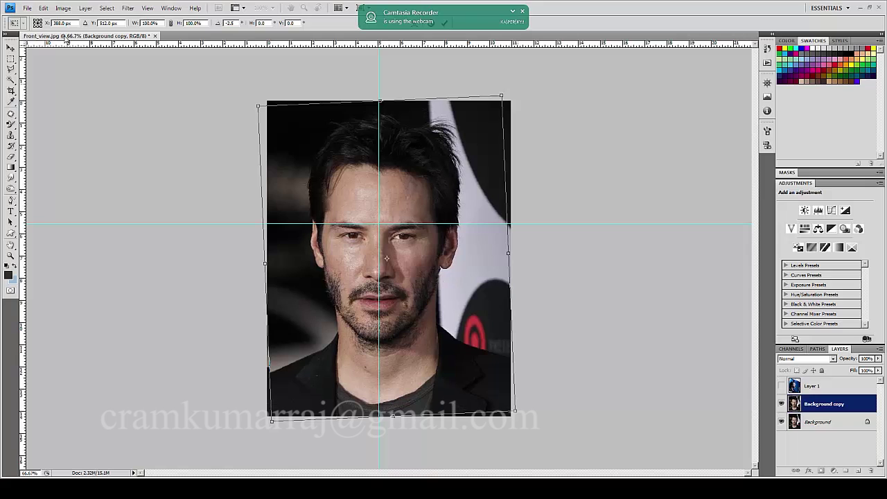
pyautogui.press('Up')
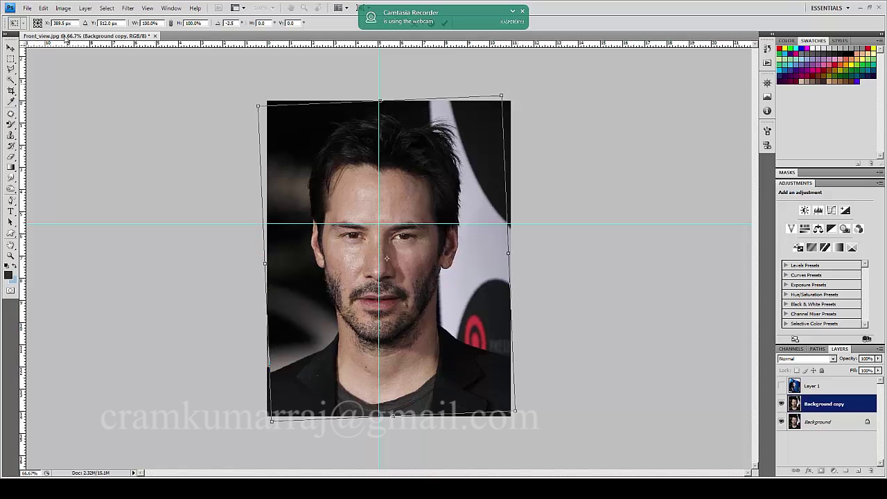
pyautogui.press('Down')
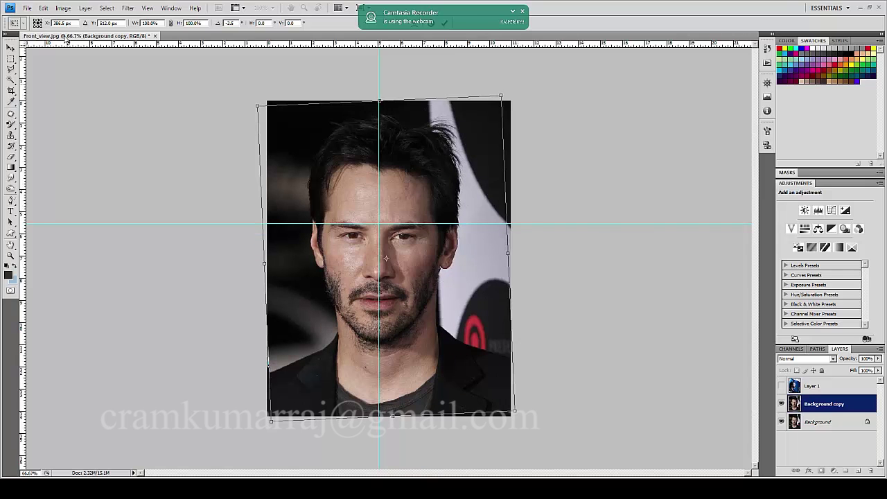
pyautogui.press('Escape')
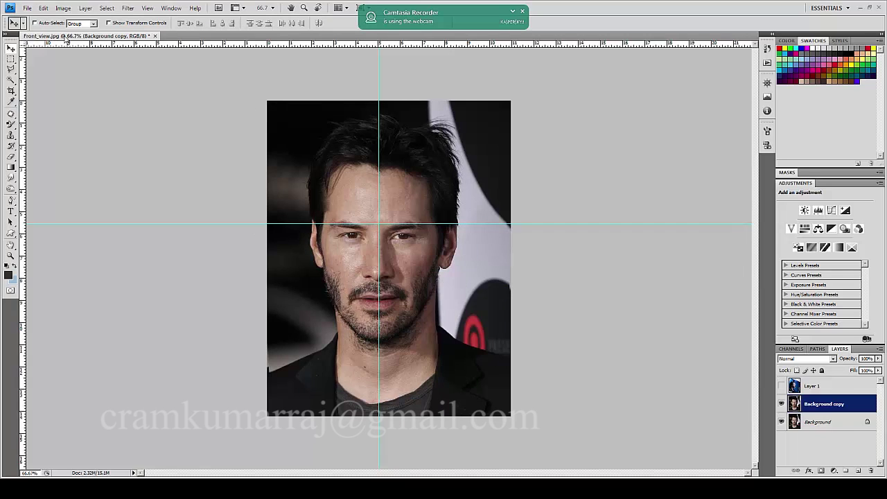
# Add horizontal guides at the front face's eyes, nose base, lips, chin and hairline, and make Layer 1 visible.
pyautogui.click(782, 386)
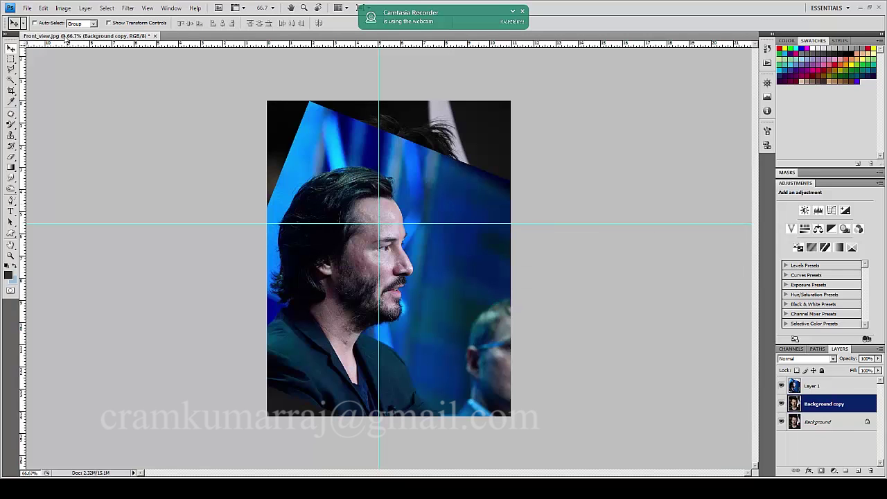
pyautogui.click(782, 386)
pyautogui.moveTo(66, 43); pyautogui.dragTo(66, 240)
pyautogui.moveTo(66, 44); pyautogui.dragTo(66, 300)
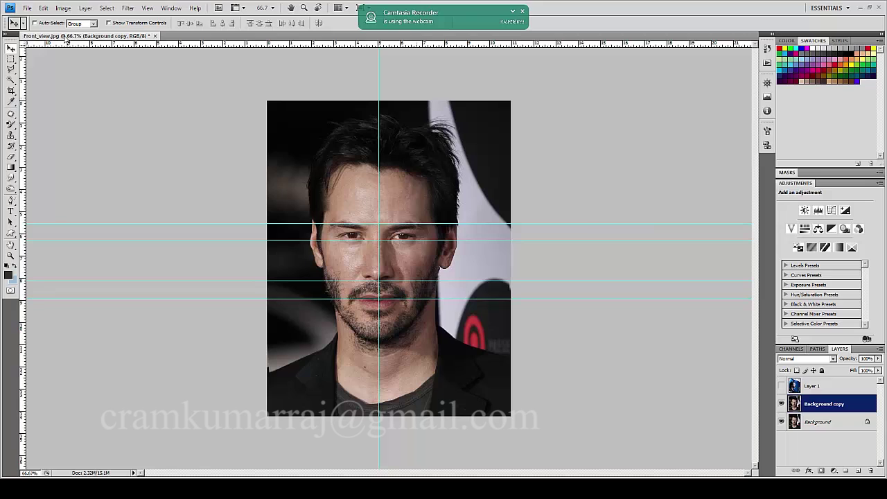
pyautogui.moveTo(66, 44); pyautogui.dragTo(66, 340)
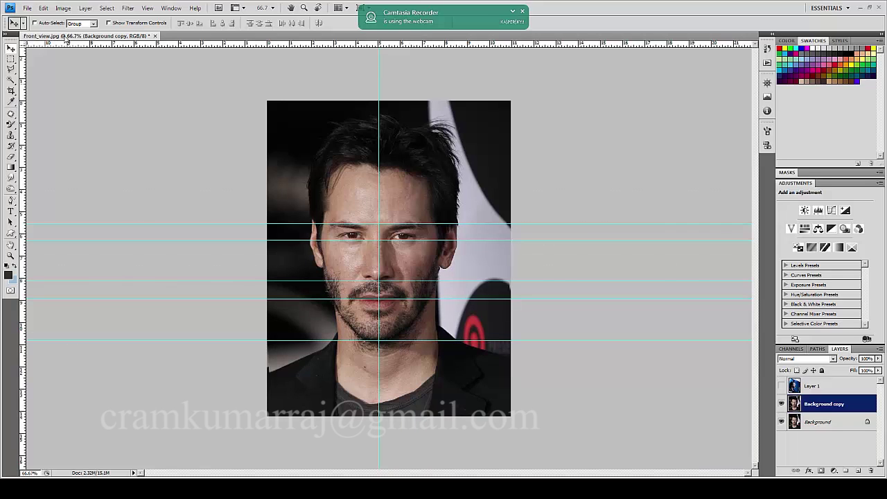
pyautogui.moveTo(66, 43); pyautogui.dragTo(66, 166)
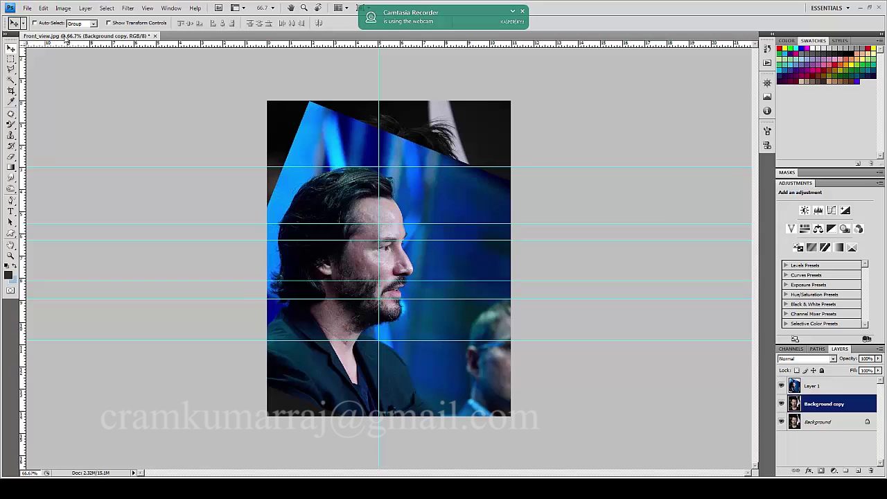
# Set Layer 1's opacity to 64% so the front view shows through the side view.
pyautogui.hotkey('alt', ']')
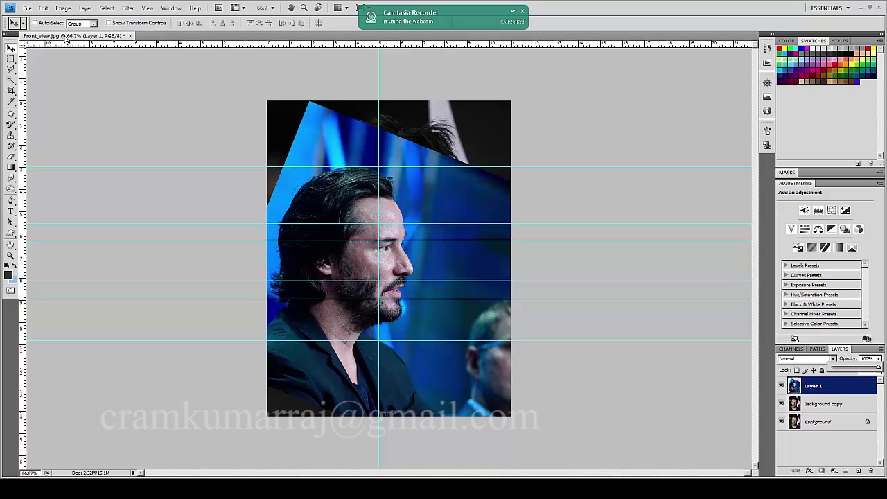
pyautogui.press('5')
pyautogui.press('4')
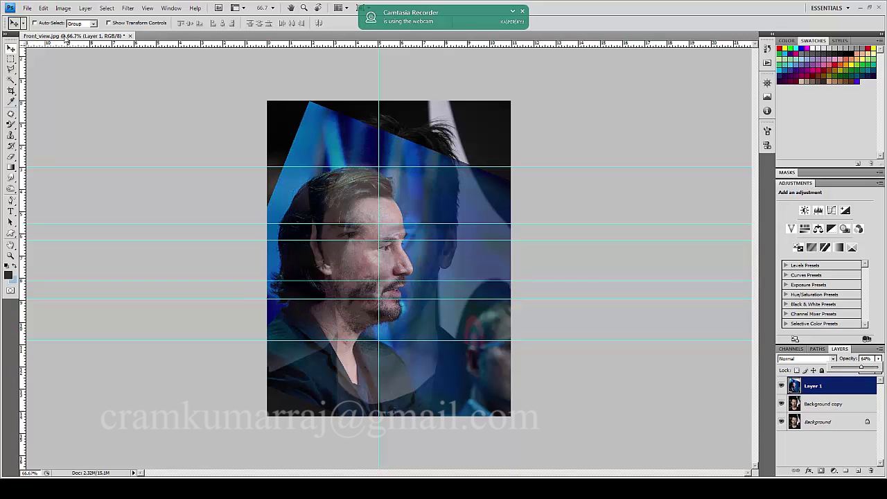
# Enlarge the side view layer proportionally to 126.8% to match the front face, dismissing the µTorrent window that covers the canvas.
pyautogui.hotkey('ctrl', '0')
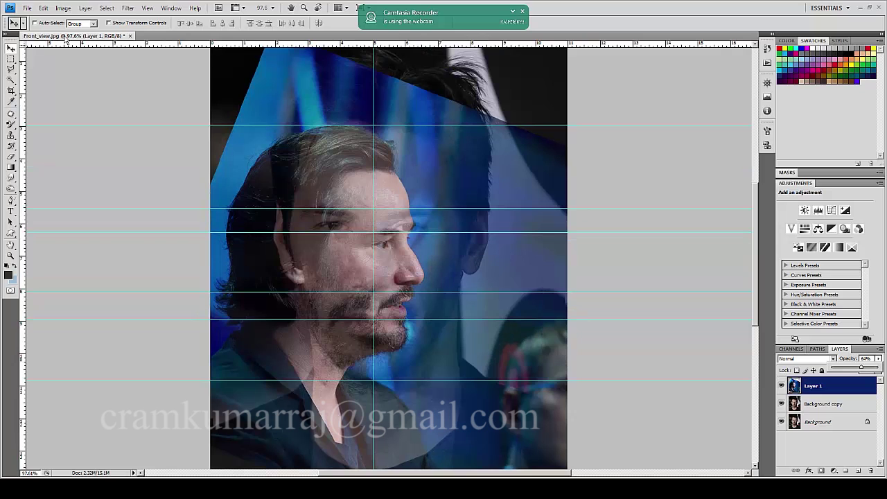
pyautogui.hotkey('ctrl', 't')
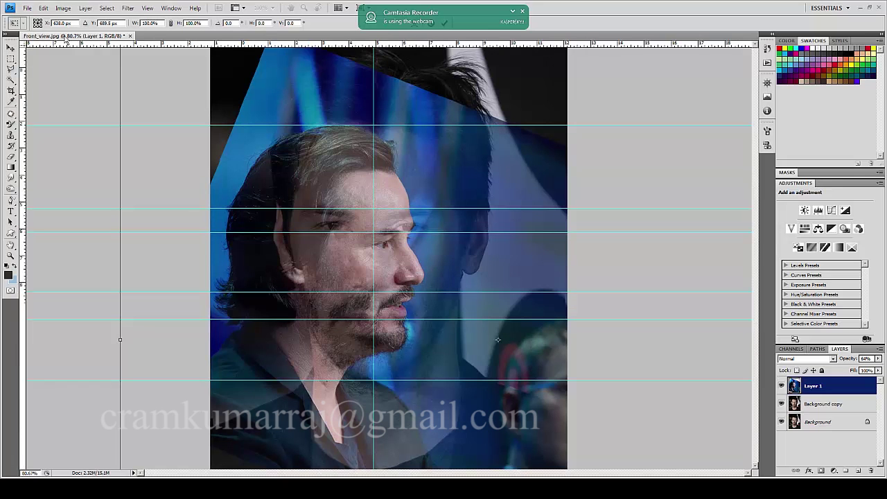
pyautogui.hotkey('ctrl', '0')
pyautogui.hotkey('ctrl', '0')
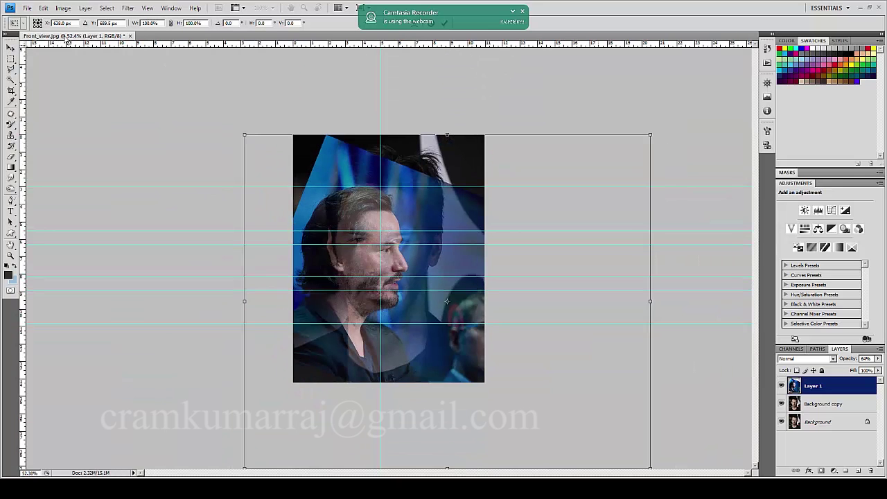
pyautogui.moveTo(650, 134); pyautogui.dragTo(687, 104)
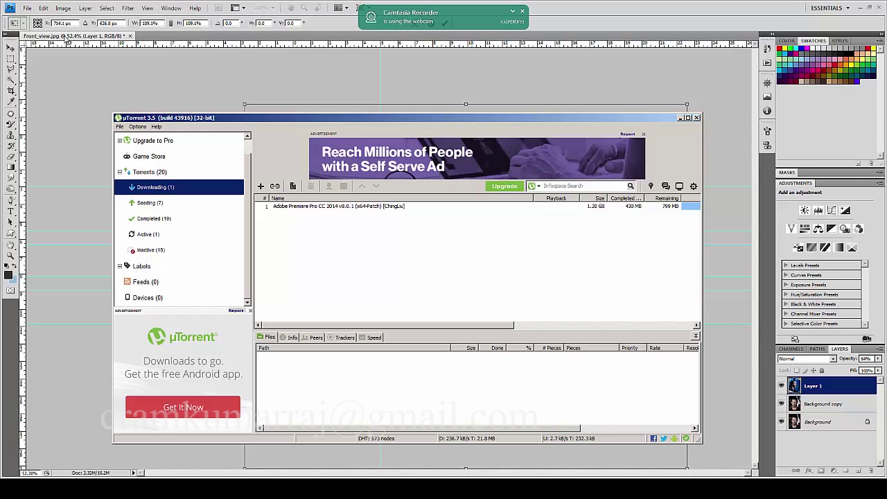
pyautogui.click(68, 38)
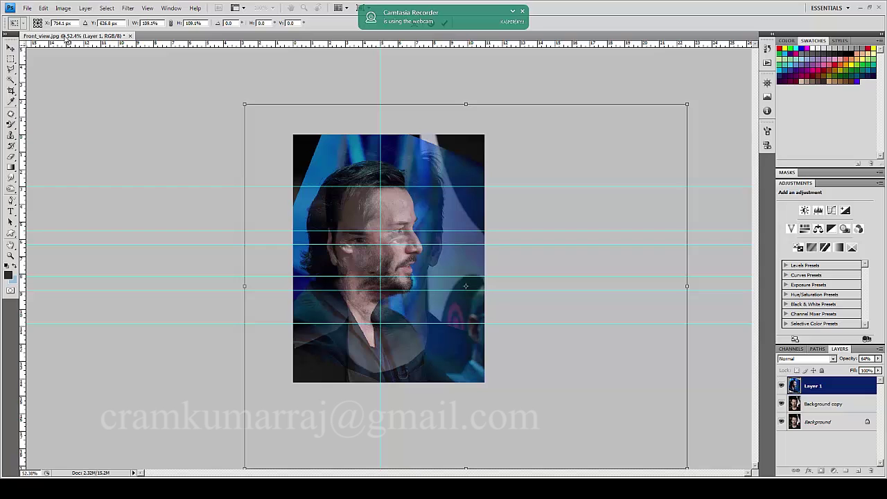
pyautogui.moveTo(245, 469)
pyautogui.mouseDown()
pyautogui.moveTo(216, 492)
pyautogui.moveTo(172, 498)
pyautogui.mouseUp()
# Place the transform's reference point at the profile's eyebrow and apply the transform to Layer 1.
pyautogui.moveTo(430, 315); pyautogui.dragTo(302, 195)
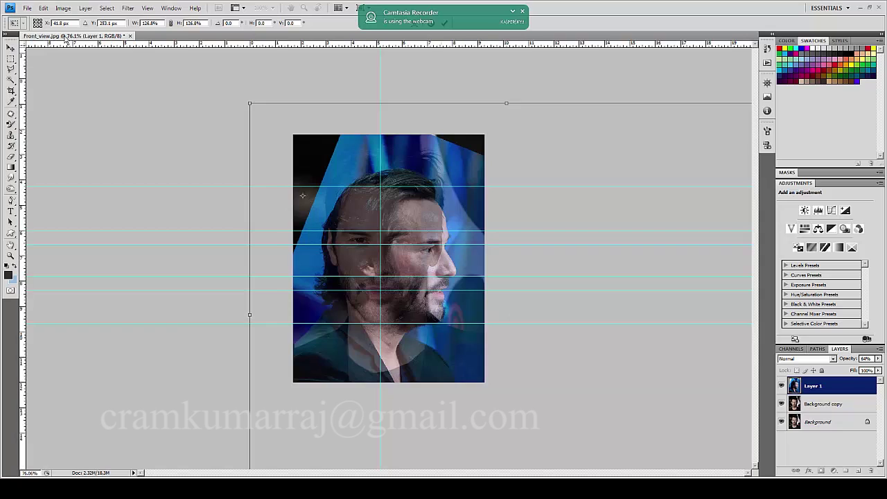
pyautogui.hotkey('ctrl', '+')
pyautogui.moveTo(186, 340)
pyautogui.mouseDown()
pyautogui.moveTo(178, 341)
pyautogui.moveTo(192, 333)
pyautogui.moveTo(183, 329)
pyautogui.mouseUp()
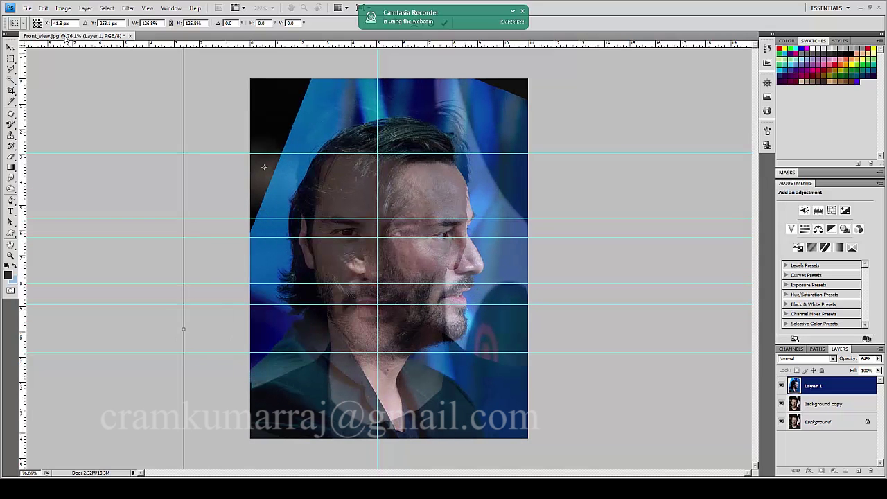
pyautogui.moveTo(264, 167); pyautogui.dragTo(448, 220)
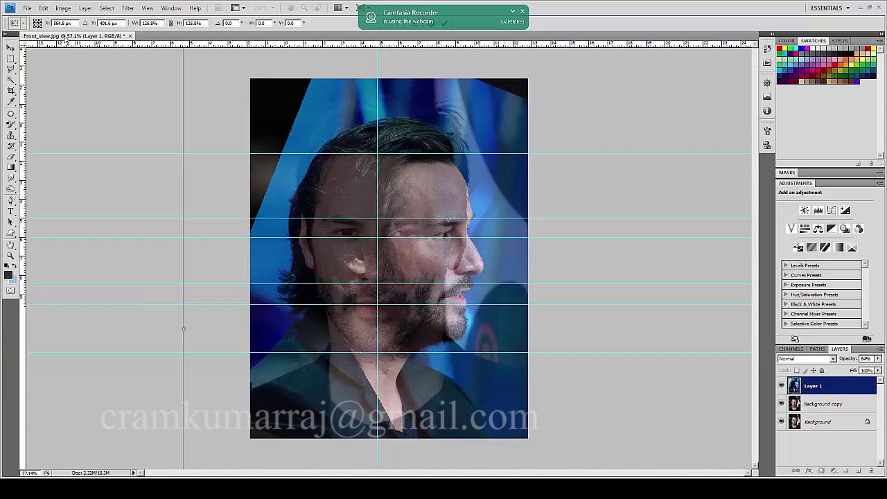
pyautogui.hotkey('ctrl', '-')
pyautogui.hotkey('ctrl', '-')
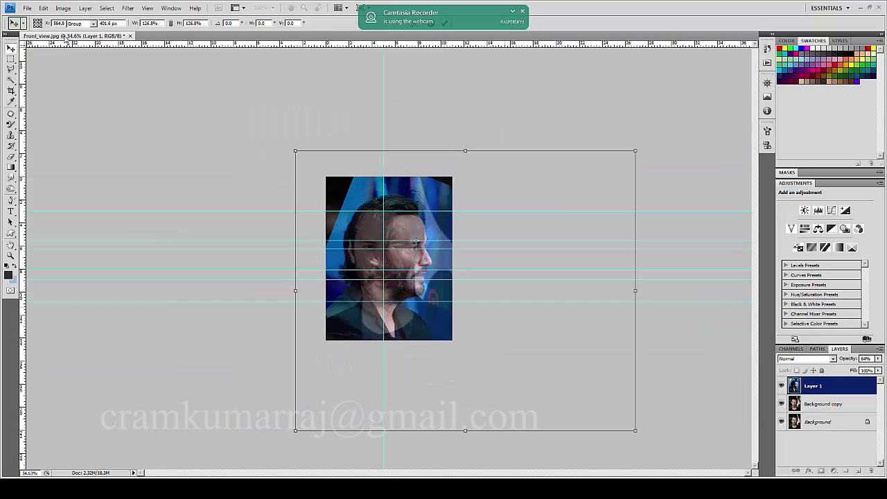
pyautogui.press('Return')
# Copy the canvas-sized area of Layer 1 to a new layer and hide Layer 1.
pyautogui.press('m')
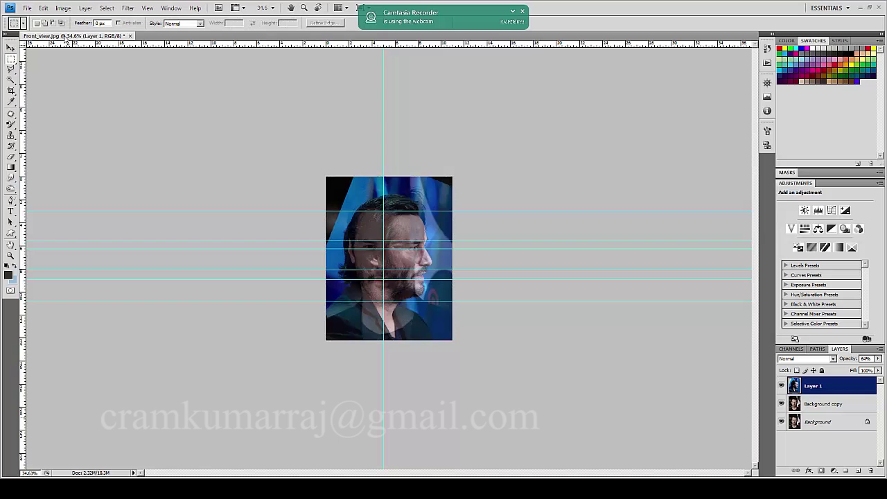
pyautogui.hotkey('ctrl', 'j')
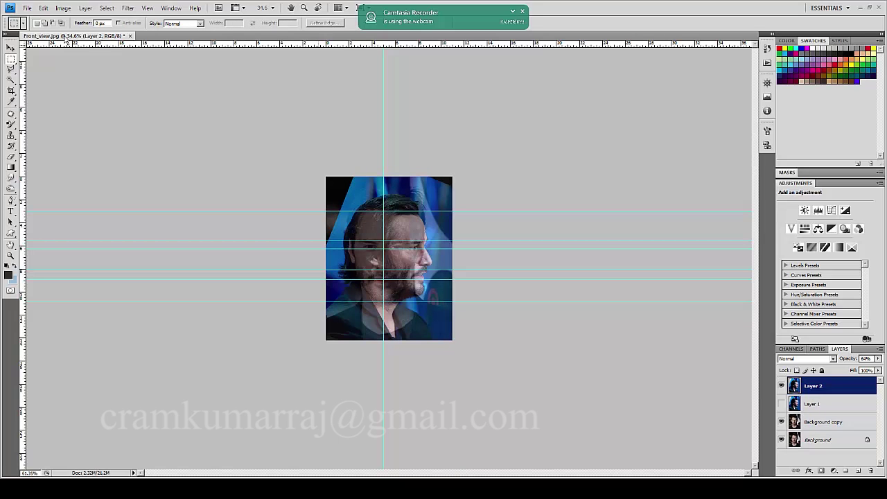
# Enlarge Layer 2 proportionally to 111.1% around a reference point at the profile's eyebrow, and set its opacity to 100%.
pyautogui.hotkey('ctrl', '0')
pyautogui.hotkey('ctrl', 't')
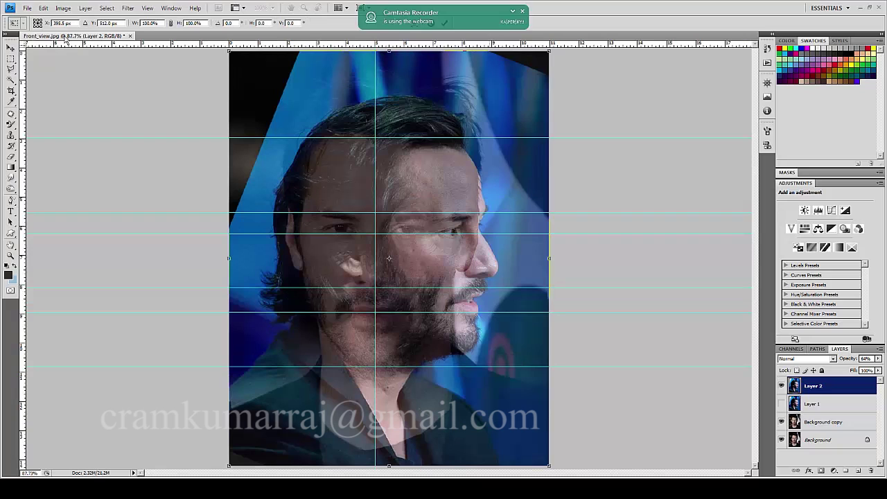
pyautogui.moveTo(431, 238); pyautogui.dragTo(461, 217)
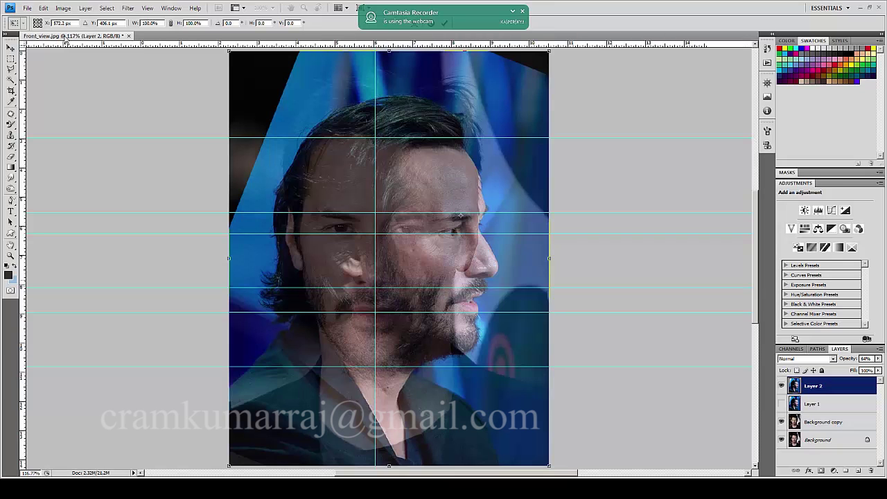
pyautogui.hotkey('ctrl', '+')
pyautogui.scroll(-1, 65, 42)
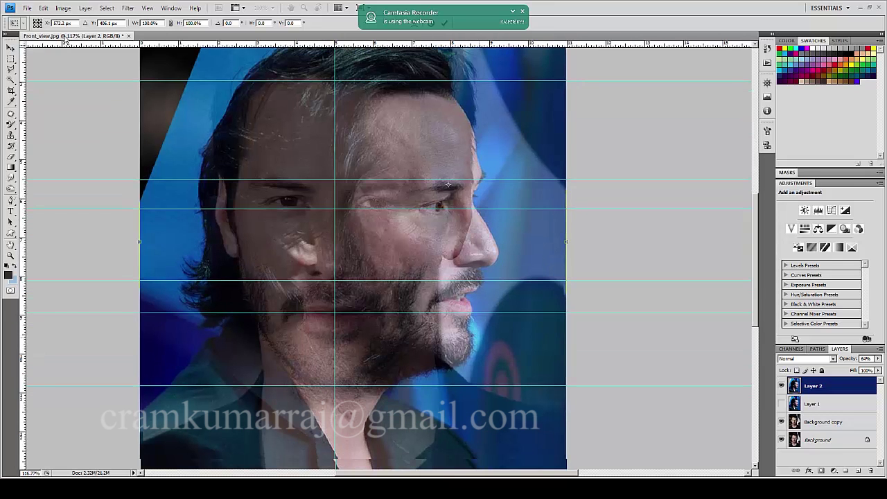
pyautogui.scroll(-5, 66, 36)
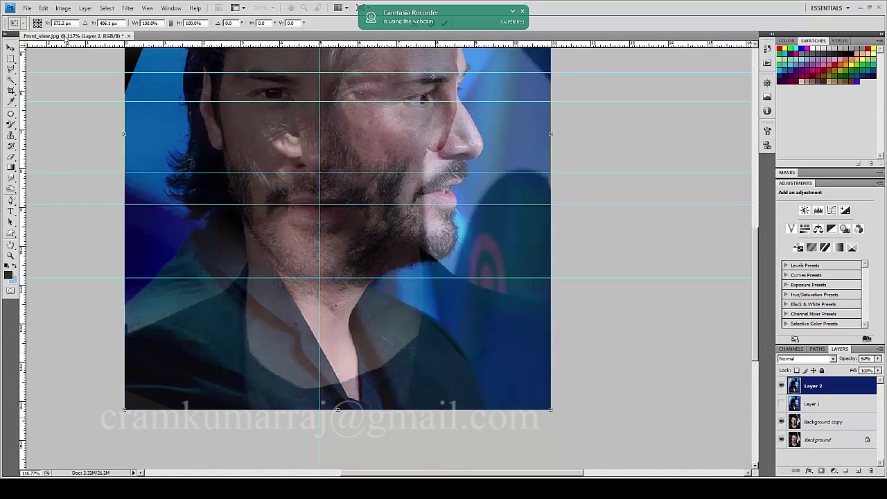
pyautogui.press('alt')
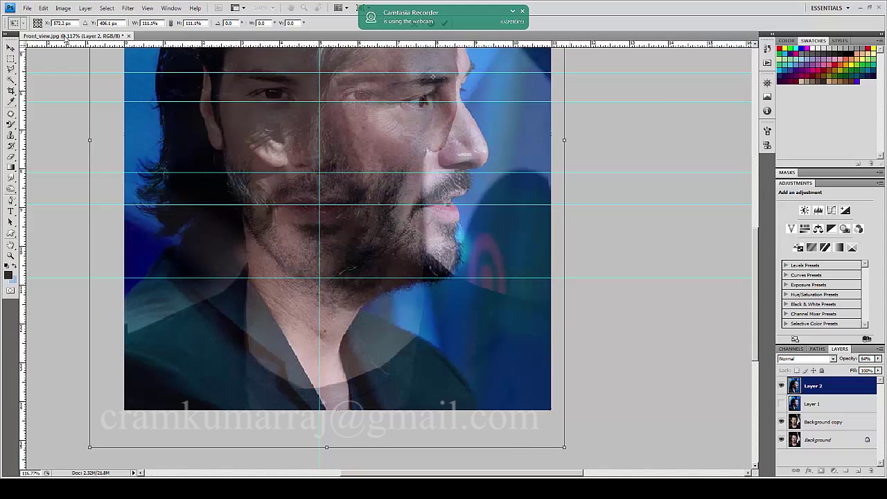
pyautogui.press('Return')
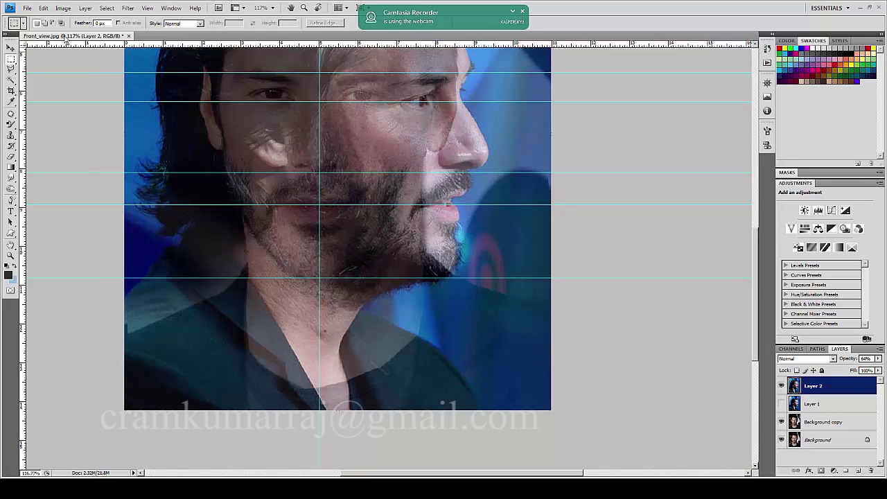
pyautogui.click(878, 359)
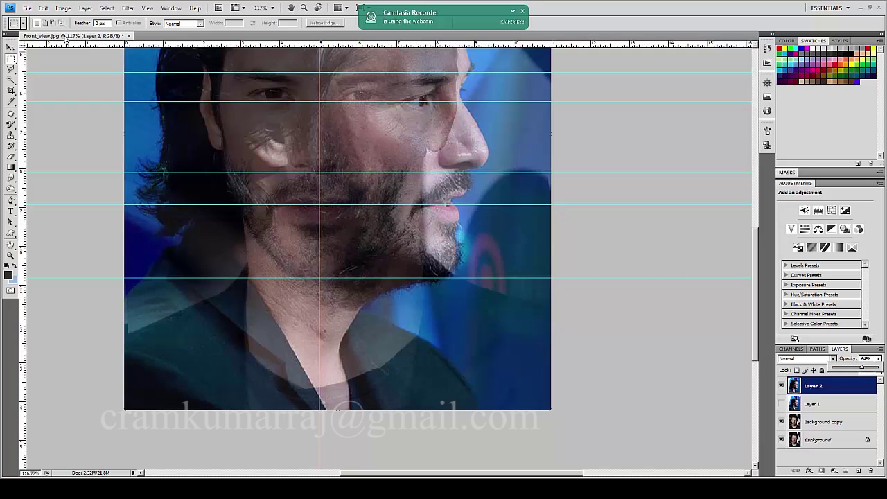
pyautogui.moveTo(862, 367); pyautogui.dragTo(878, 367)
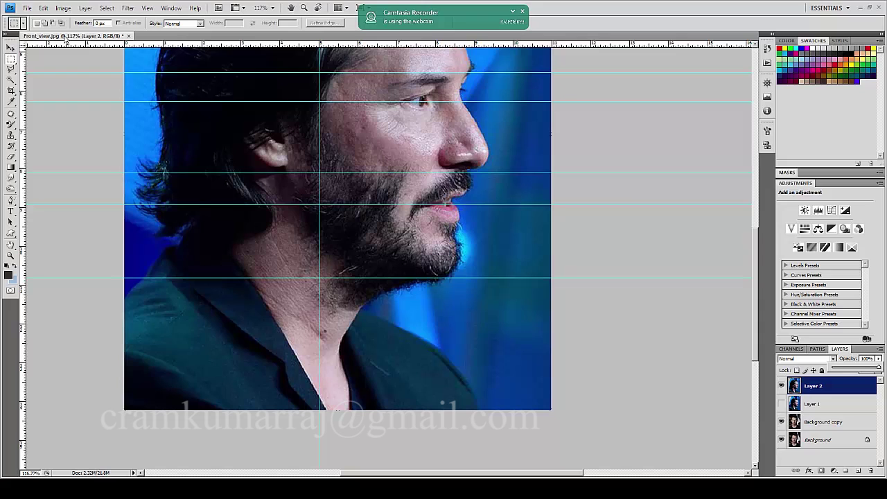
# Scale Layer 2 proportionally by a further 104.7% and nudge it slightly down to fit the facial guides.
pyautogui.hotkey('ctrl', 't')
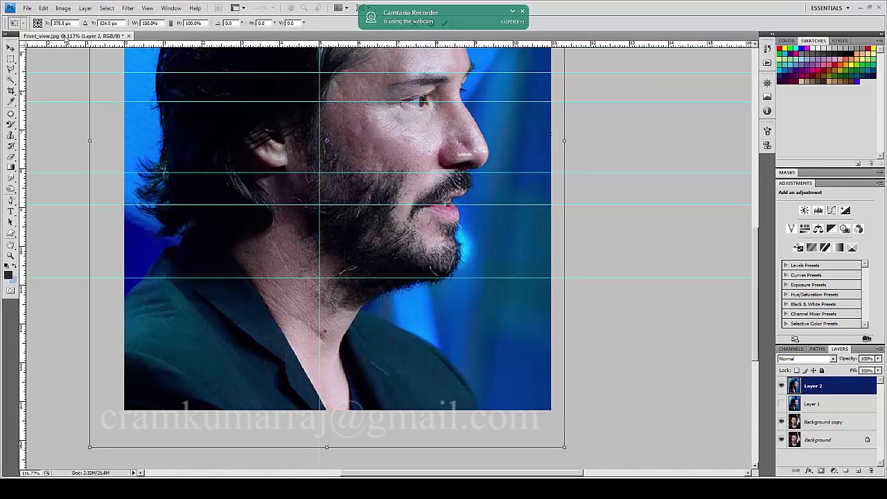
pyautogui.moveTo(564, 447); pyautogui.dragTo(576, 462)
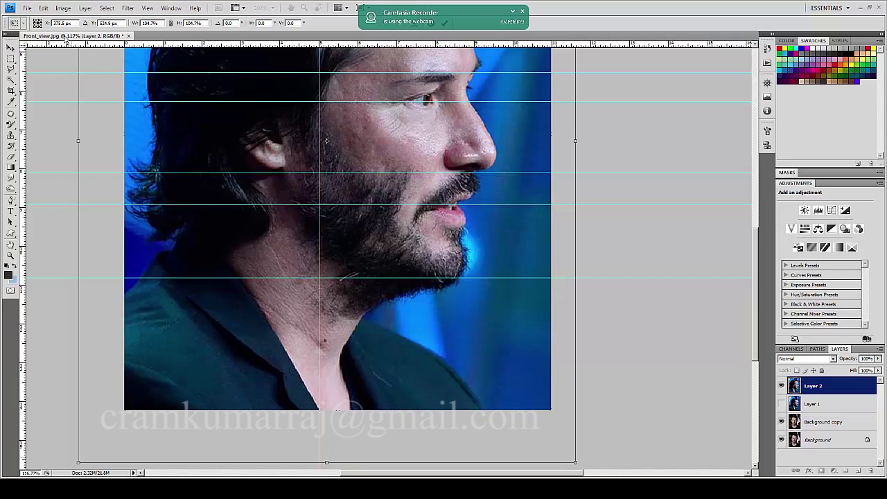
pyautogui.press('Down')
pyautogui.press('Down')
pyautogui.press('Down')
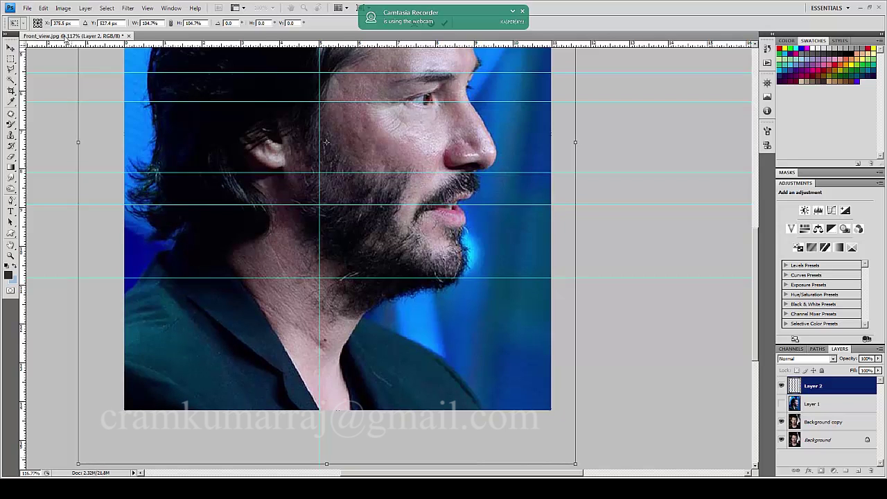
pyautogui.press('Return')
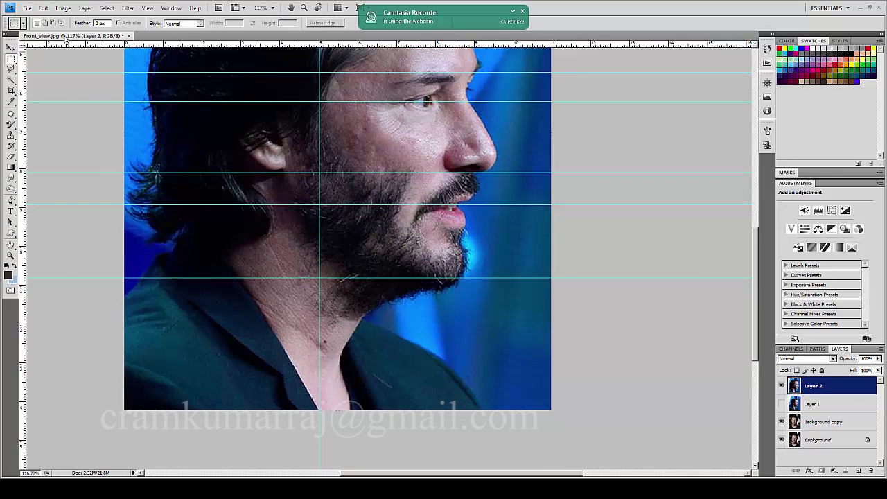
# Start saving the side view as a separate file on the Desktop with JPEG as the format.
pyautogui.hotkey('ctrl', '-')
pyautogui.hotkey('ctrl', '-')
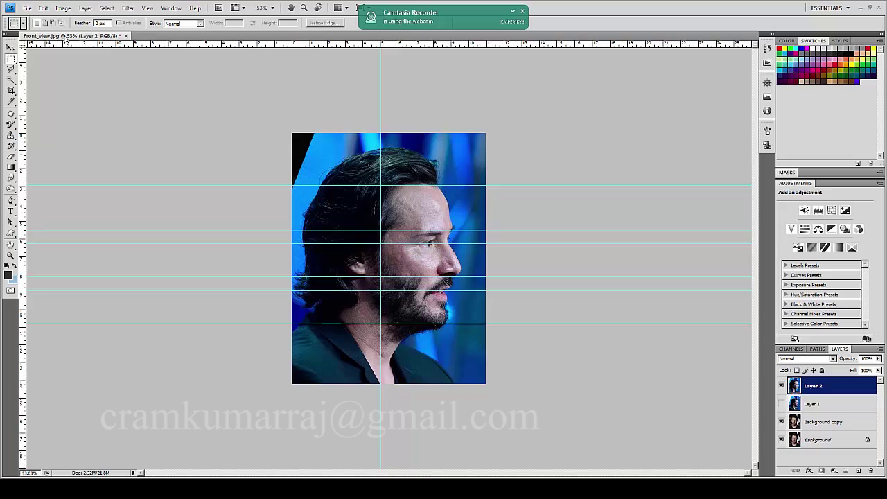
pyautogui.hotkey('alt', 'f')
pyautogui.press('Up')
pyautogui.press('Up')
pyautogui.press('Up')
pyautogui.press('Up')
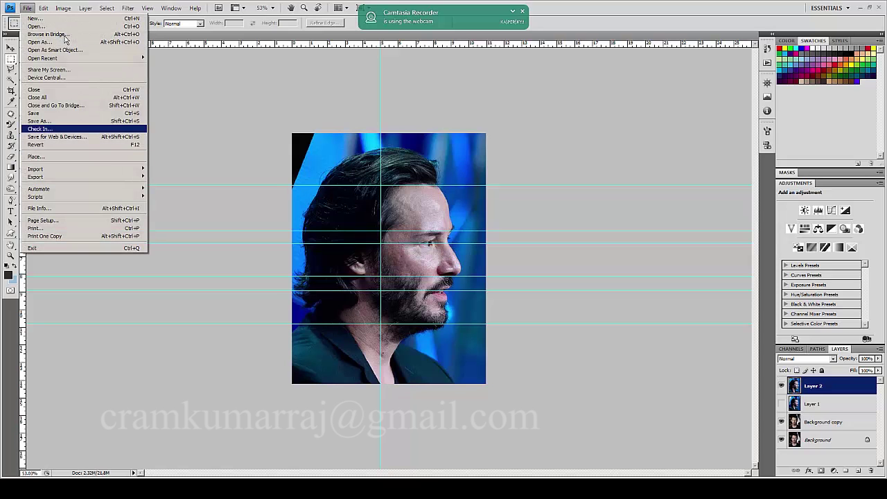
pyautogui.press('Return')
pyautogui.press('Tab')
pyautogui.hotkey('alt', 'Down')
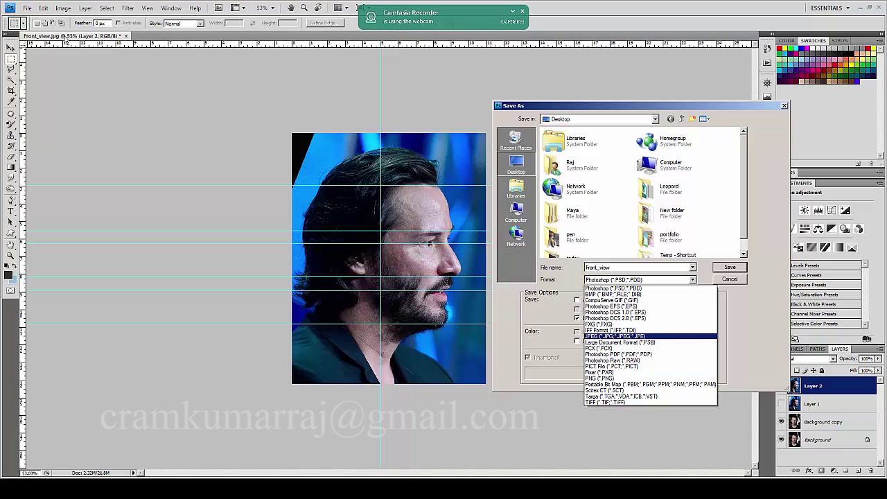
pyautogui.press('Return')
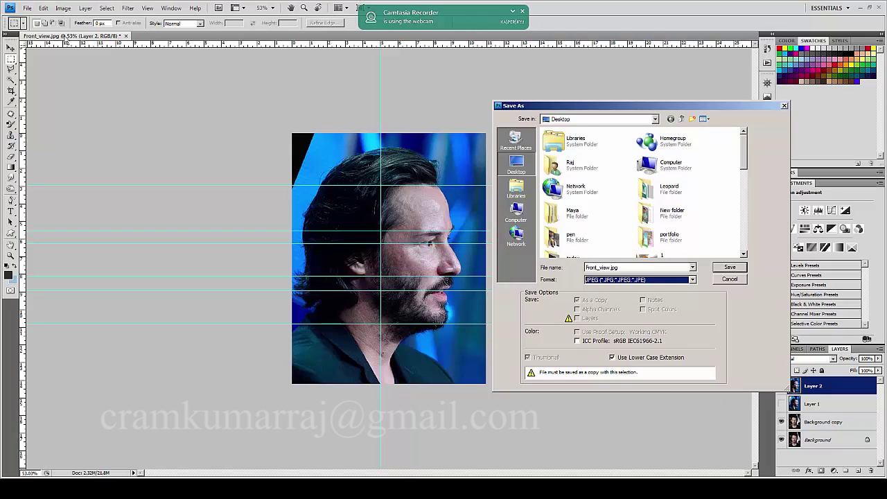
# Name the side view file Side_view_corrected.jpg and save the JPEG.
pyautogui.hotkey('shift', 'Tab')
pyautogui.click(602, 267)
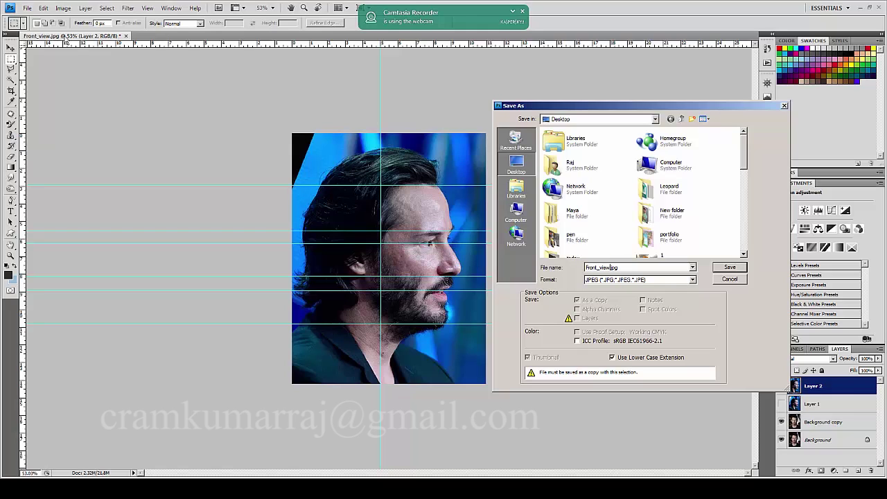
pyautogui.write('_corrected')
pyautogui.press('BackSpace')
pyautogui.hotkey('shift', 'Home')
pyautogui.press('BackSpace')
pyautogui.write('Side')
pyautogui.press('Return')
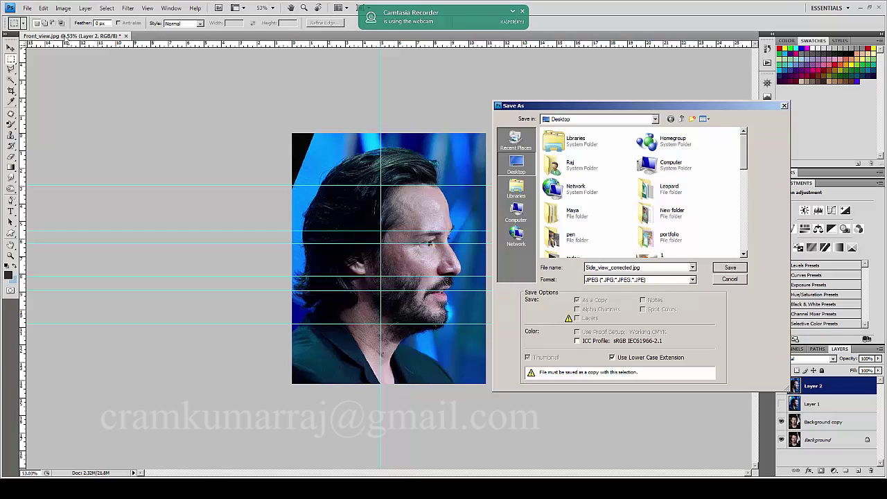
pyautogui.press('Return')
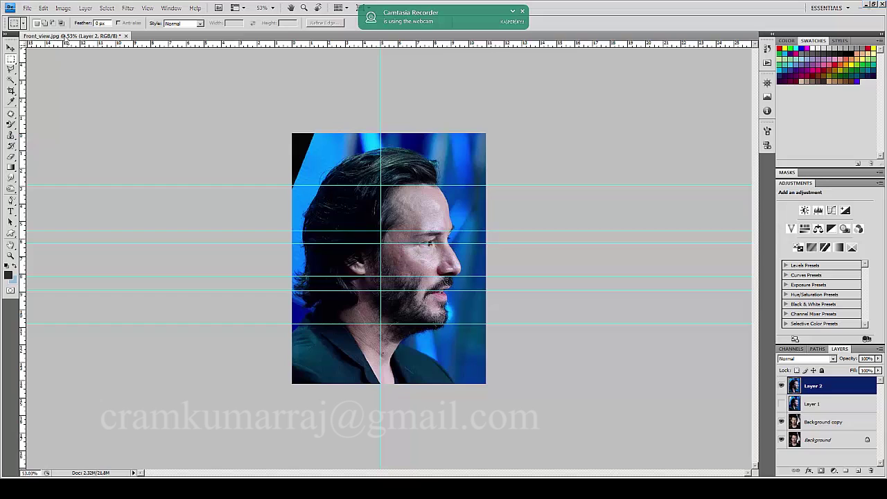
# Hide Layer 2 so the front view shows, and start saving it as a separate file.
pyautogui.hotkey('ctrl', 'z')
pyautogui.hotkey('alt', 'f')
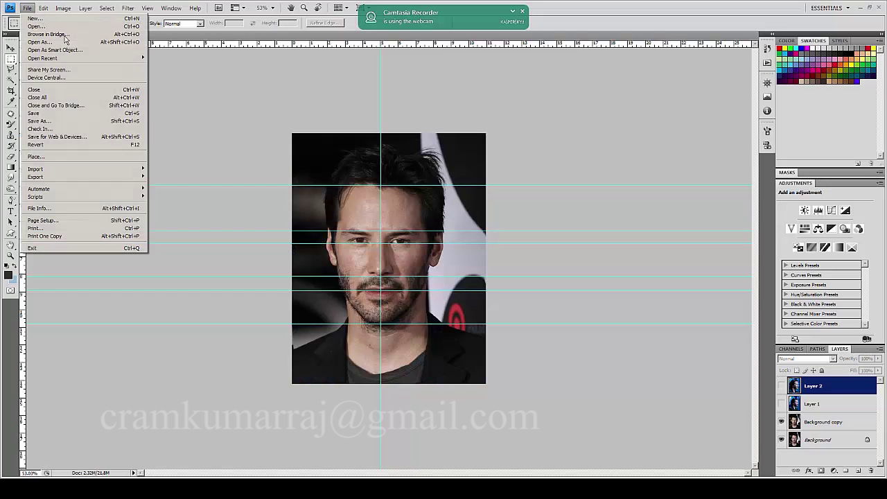
pyautogui.press('Down')
pyautogui.press('Down')
pyautogui.press('Down')
pyautogui.press('Down')
pyautogui.press('Down')
pyautogui.press('Down')
pyautogui.press('Down')
pyautogui.press('Down')
pyautogui.press('Down')
pyautogui.press('Down')
pyautogui.press('Down')
pyautogui.press('Down')
pyautogui.press('Return')
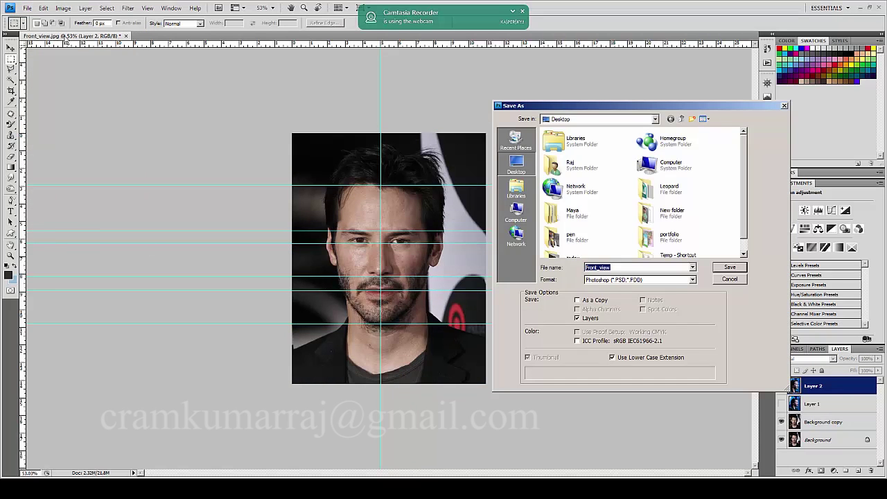
# Set the front view's save format to JPEG and name the file Front_view_corrected.jpg.
pyautogui.press('Tab')
pyautogui.hotkey('alt', 'Down')
pyautogui.press('Down')
pyautogui.press('Down')
pyautogui.press('Down')
pyautogui.press('Down')
pyautogui.press('Down')
pyautogui.press('Down')
pyautogui.press('Down')
pyautogui.press('Down')
pyautogui.press('Down')
pyautogui.press('Up')
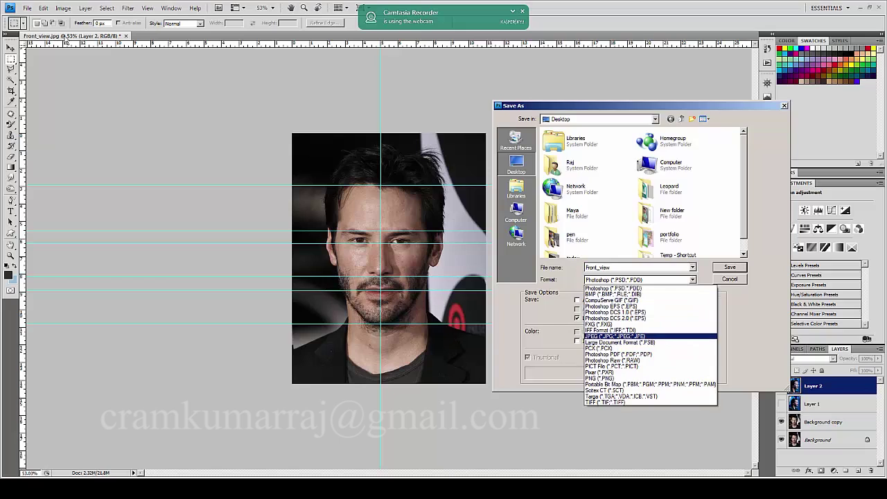
pyautogui.press('Return')
pyautogui.hotkey('shift', 'Tab')
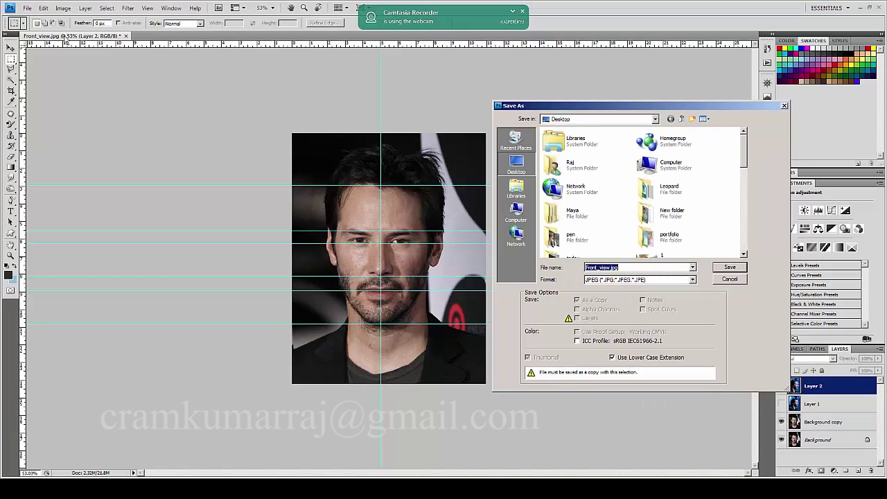
pyautogui.click(607, 268)
pyautogui.write('_corrected')
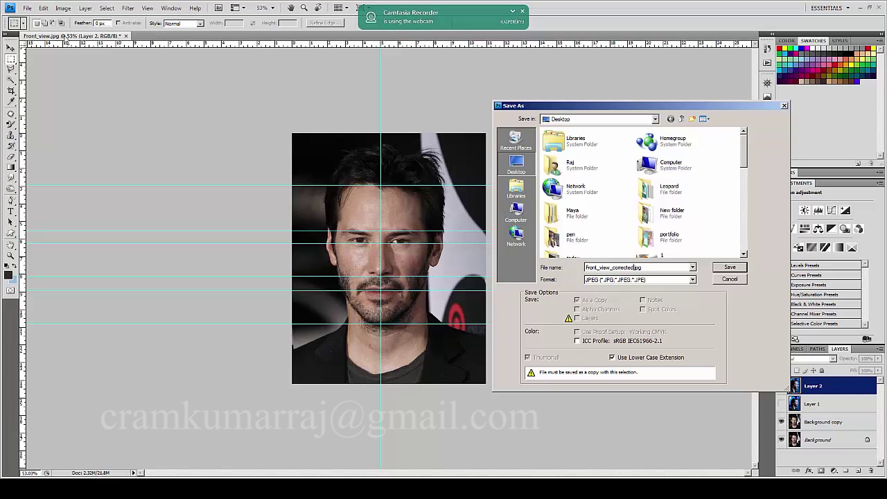